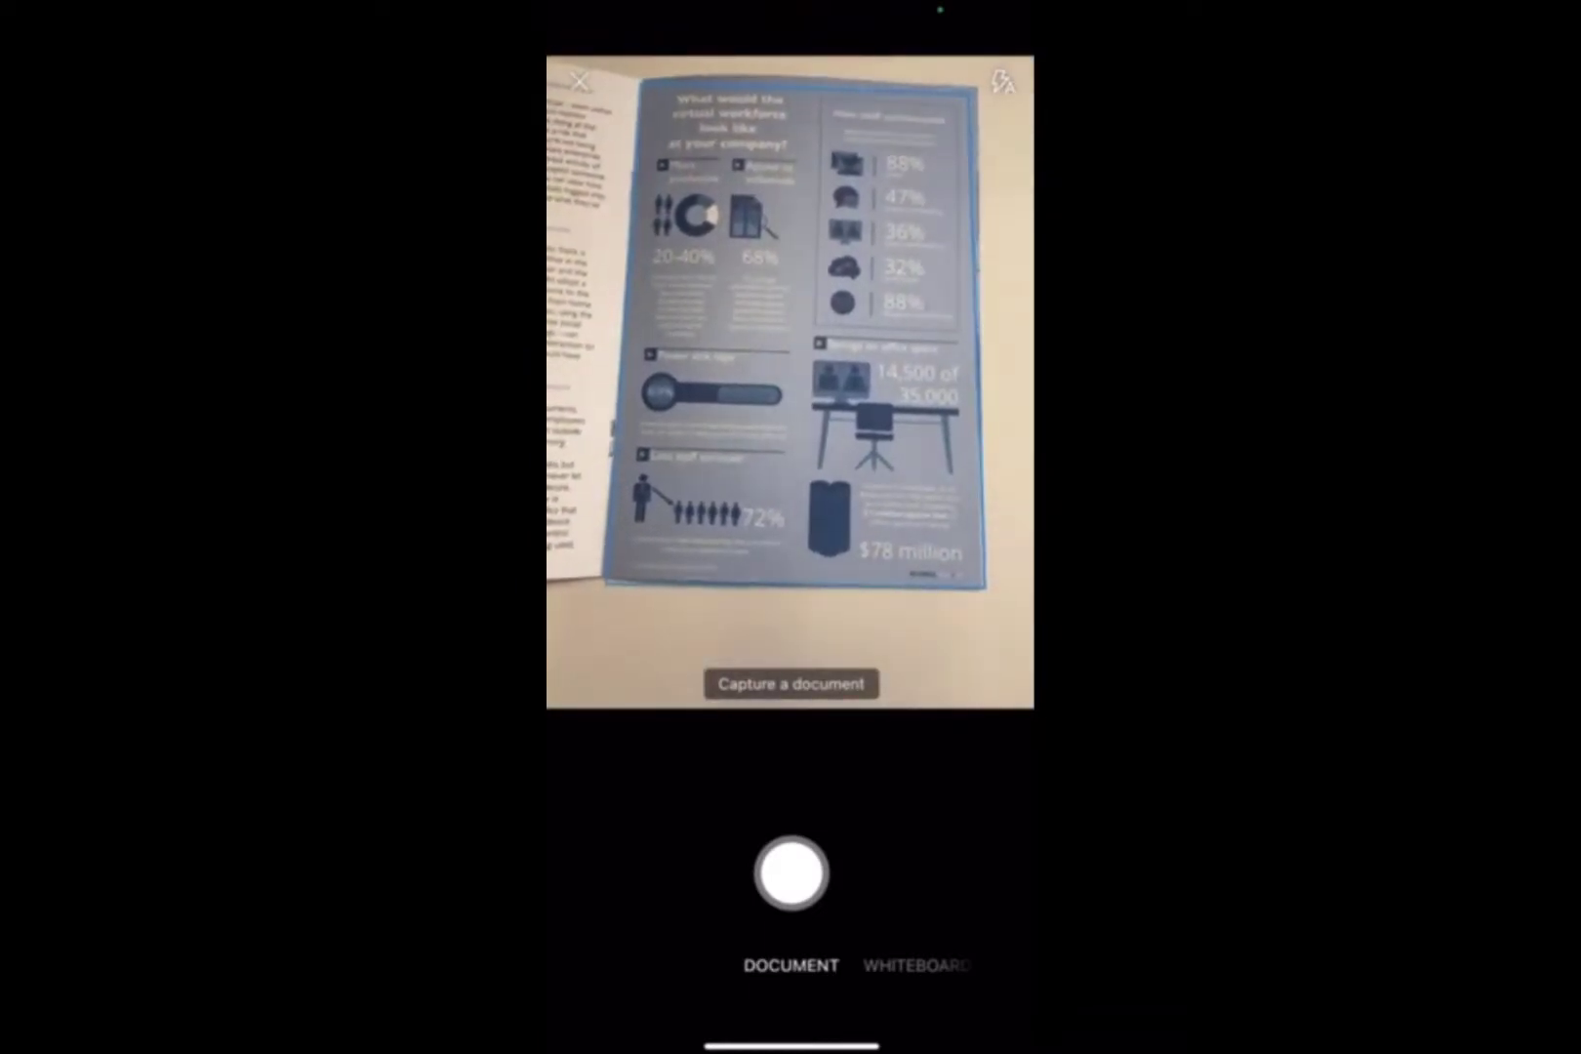
# - Capture the brochure page, fit all four crop corners to its edges, and confirm the crop
pyautogui.click(791, 872)
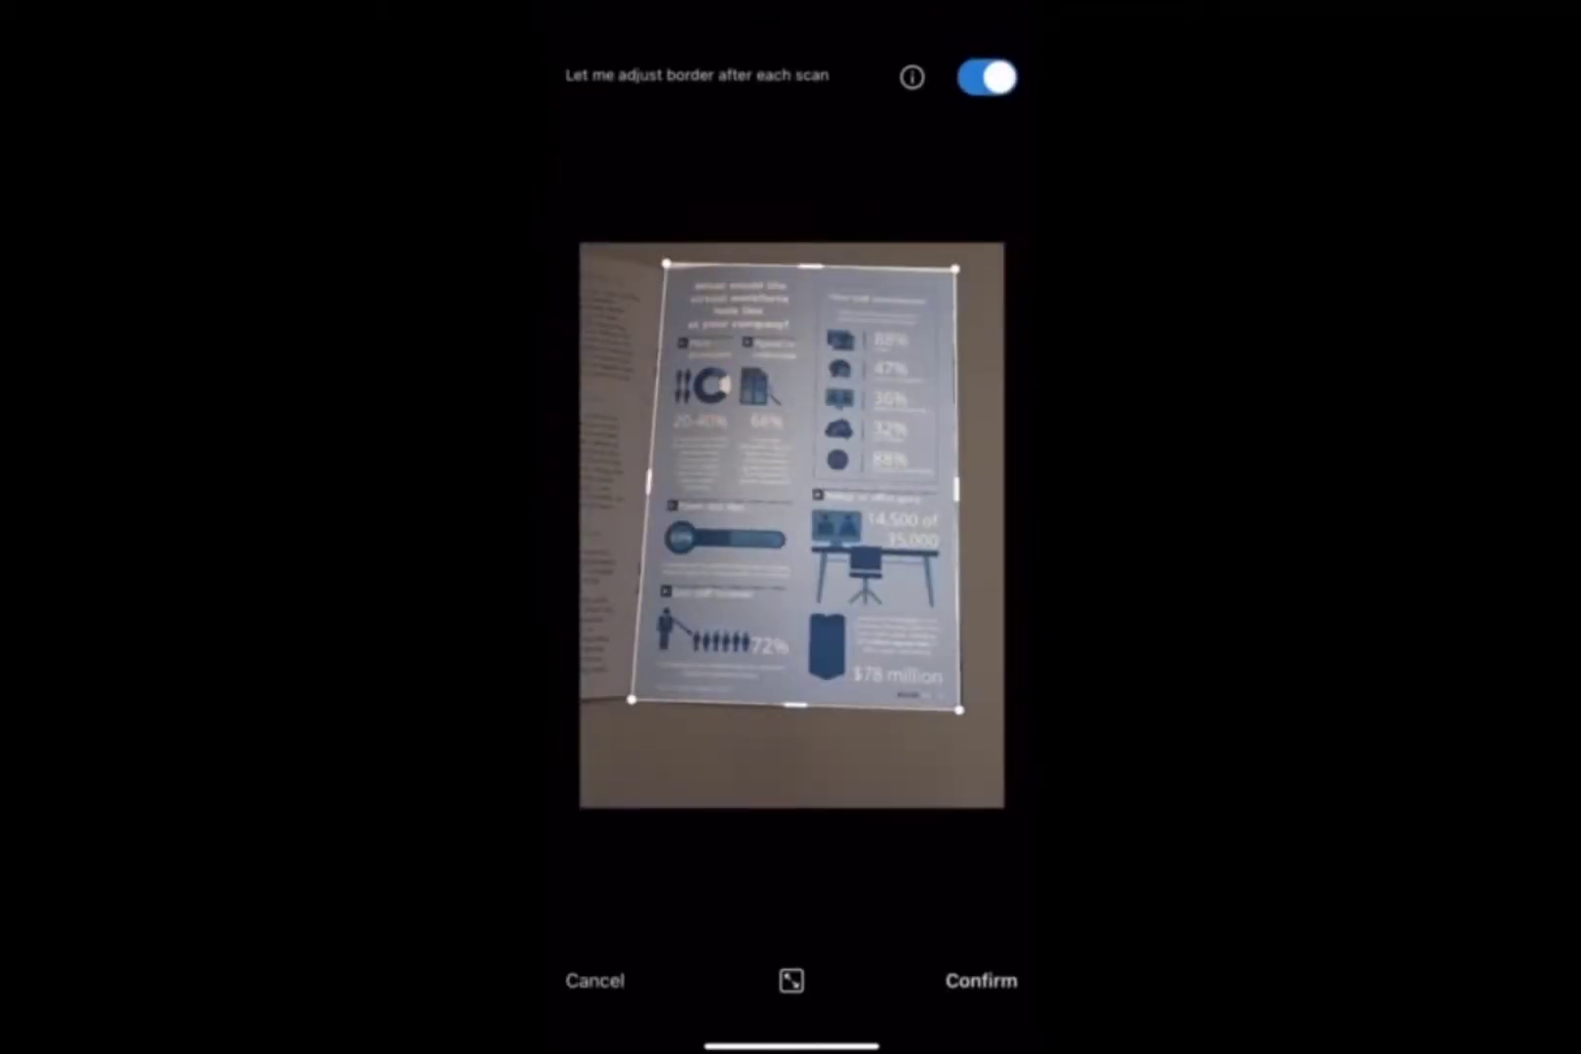
pyautogui.moveTo(667, 264); pyautogui.dragTo(668, 269)
pyautogui.moveTo(955, 268); pyautogui.dragTo(953, 276)
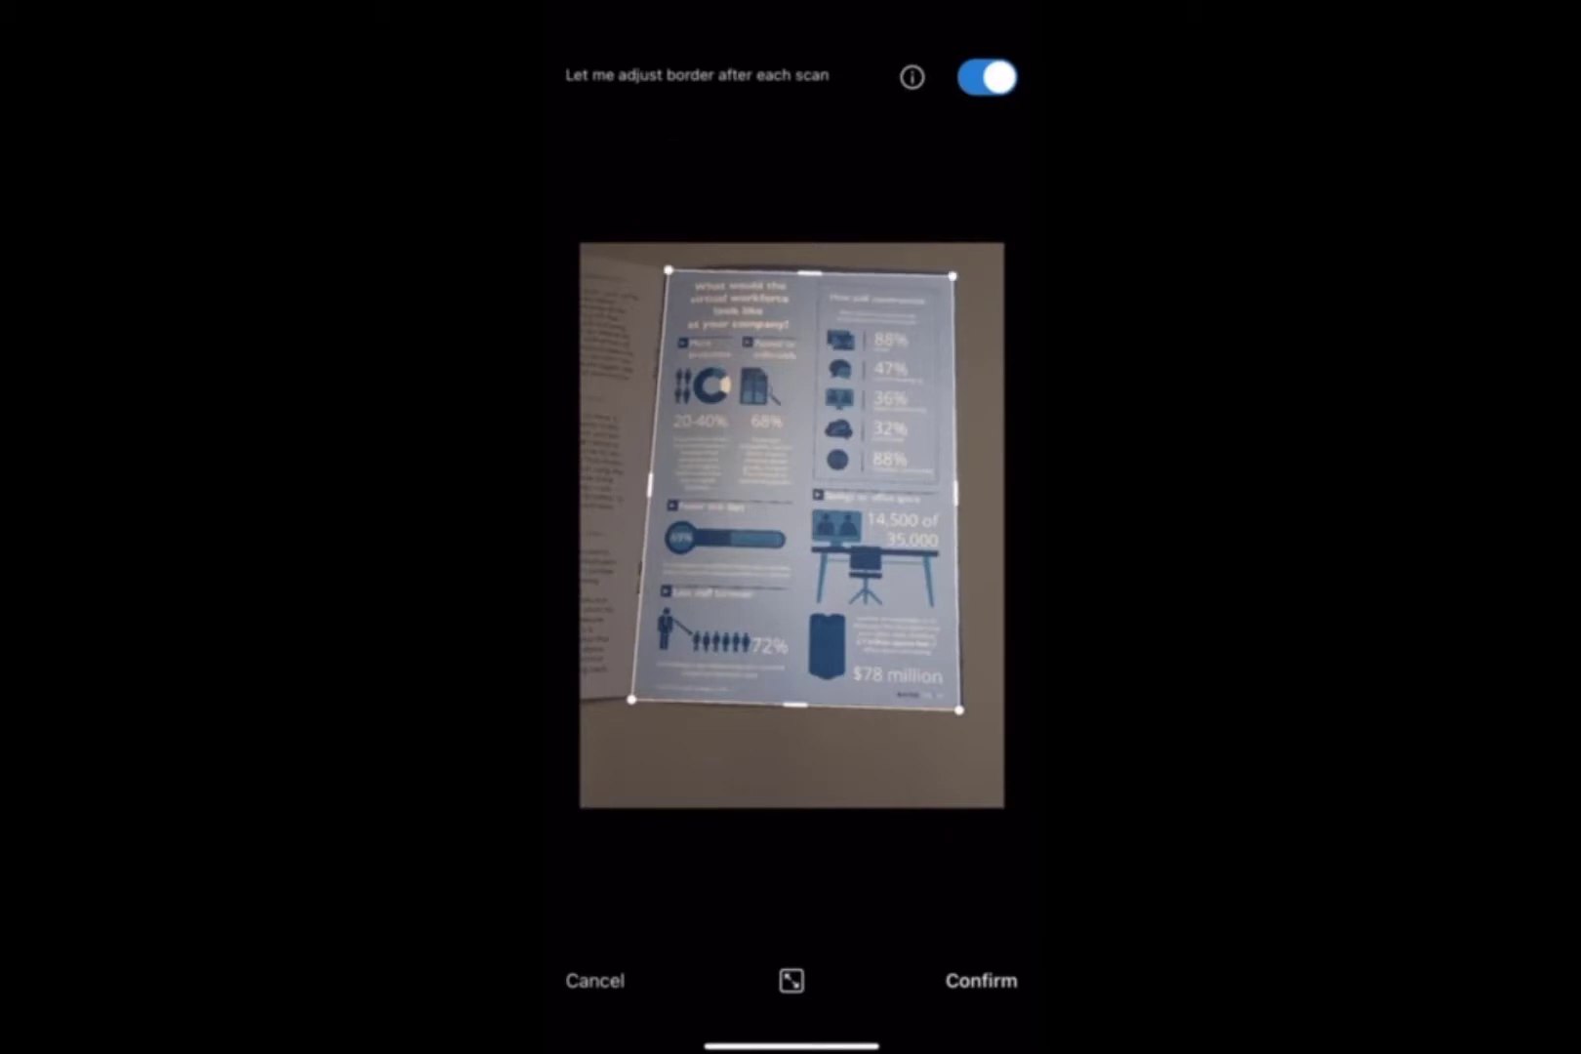
pyautogui.moveTo(631, 699); pyautogui.dragTo(636, 694)
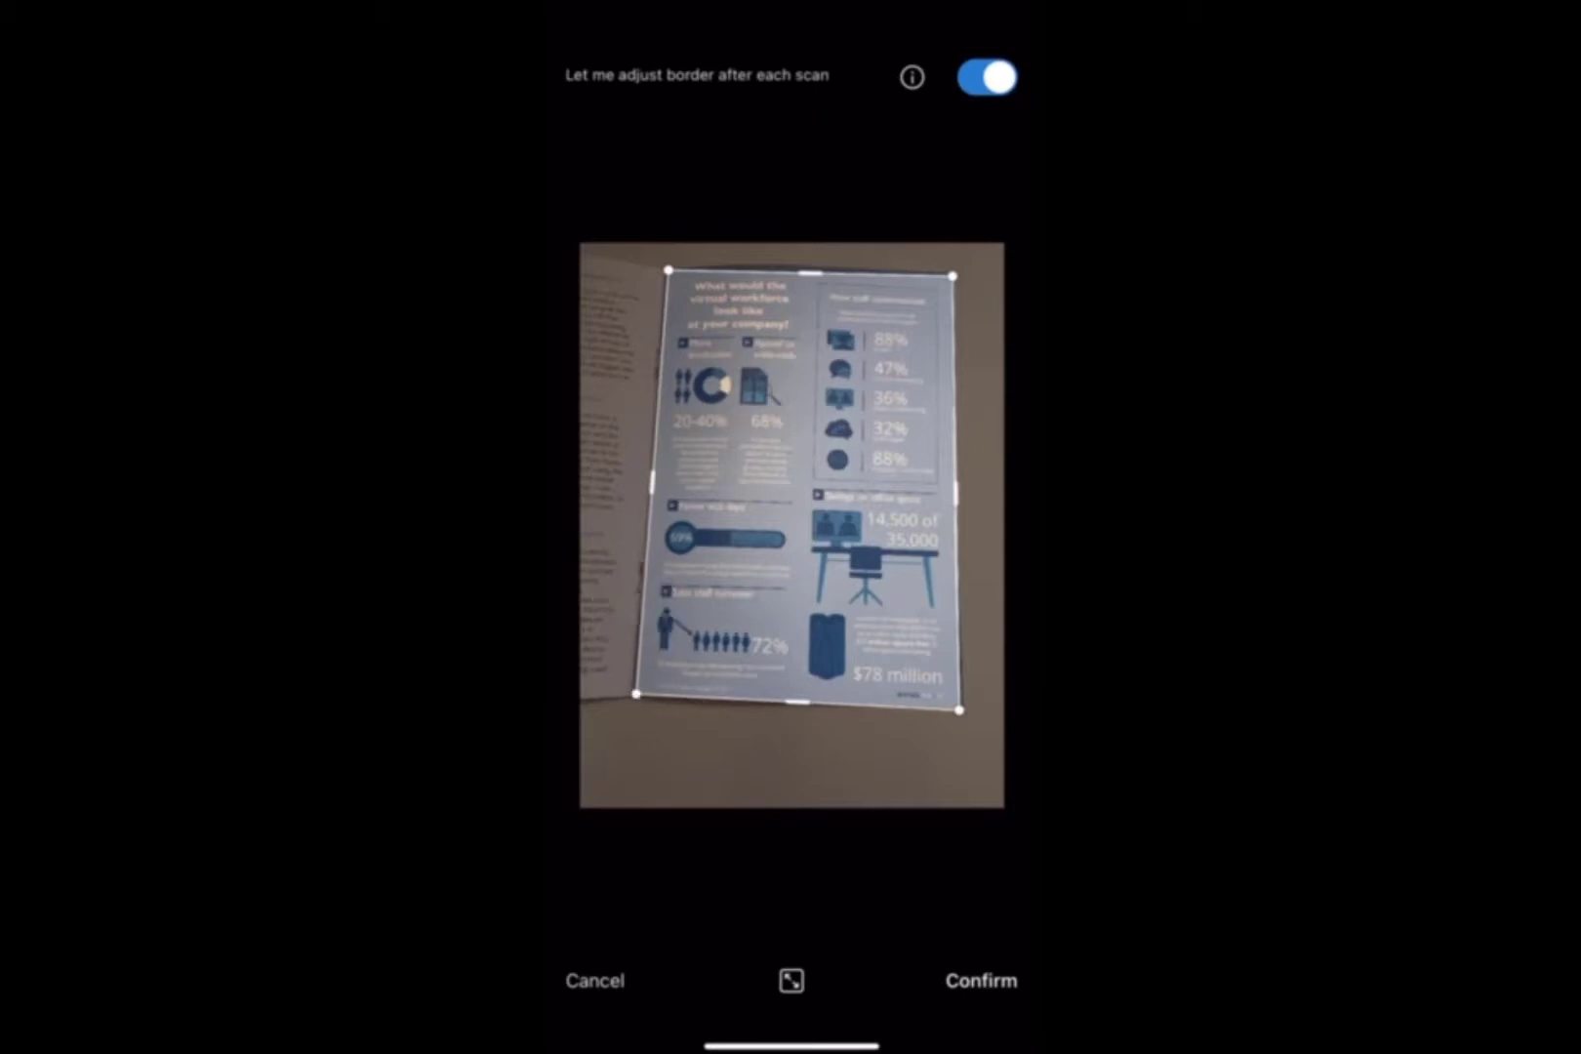
pyautogui.moveTo(958, 709); pyautogui.dragTo(951, 703)
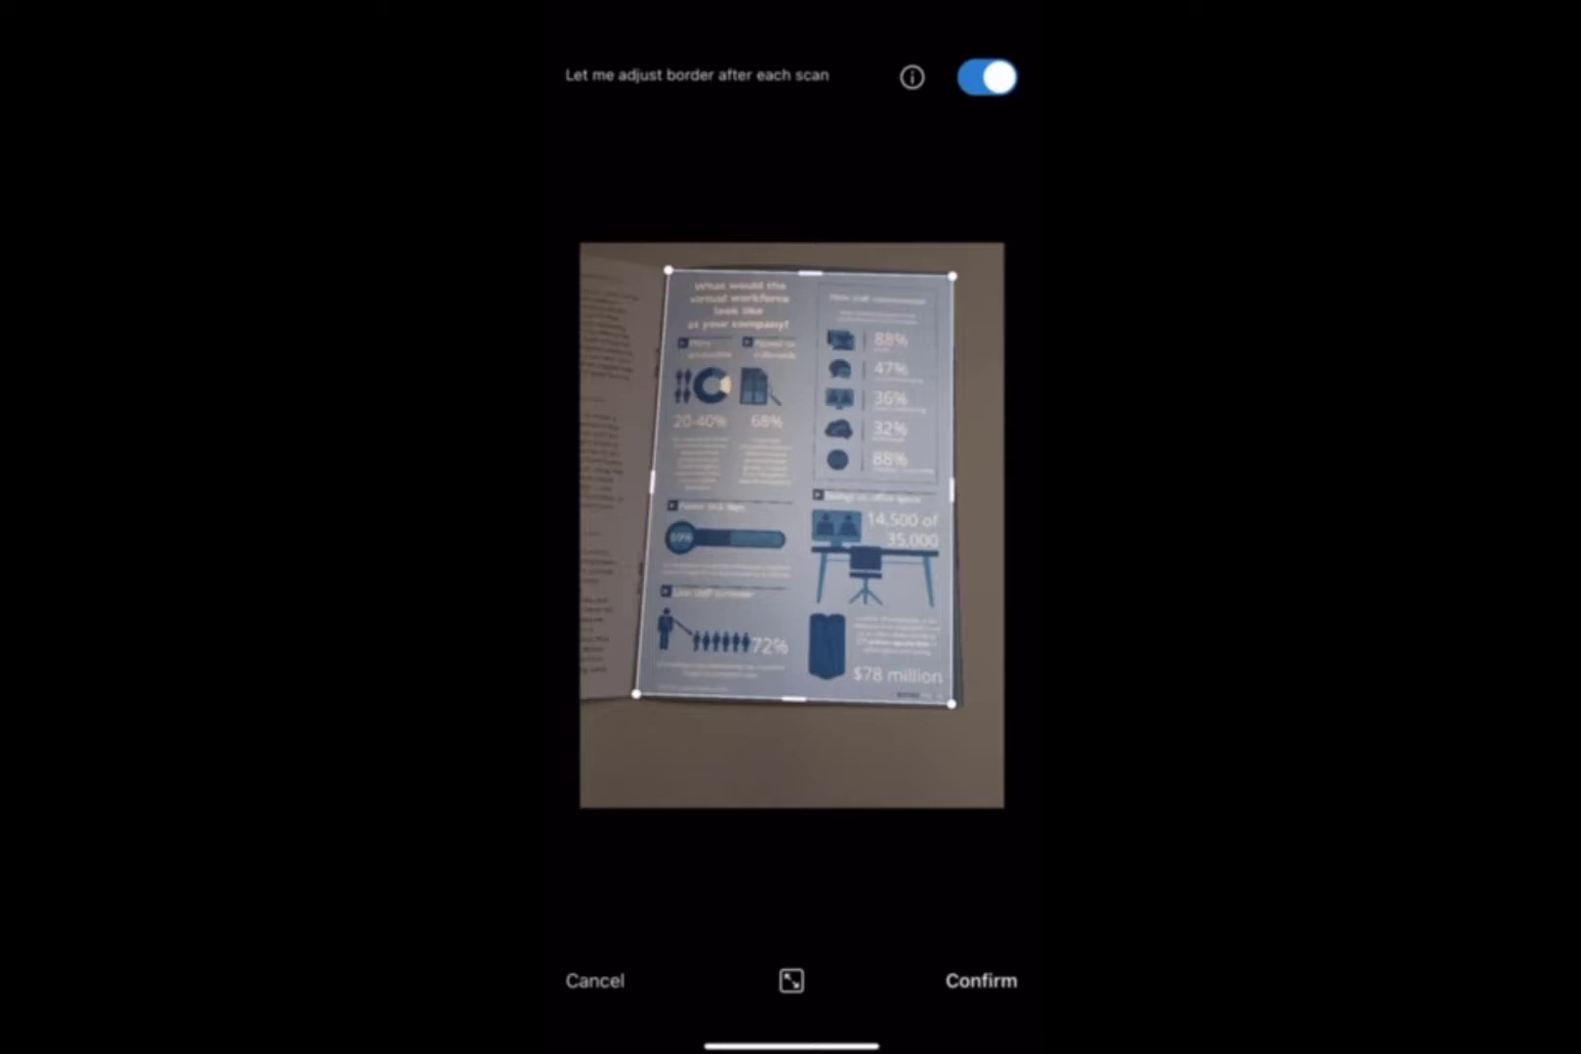
pyautogui.click(981, 981)
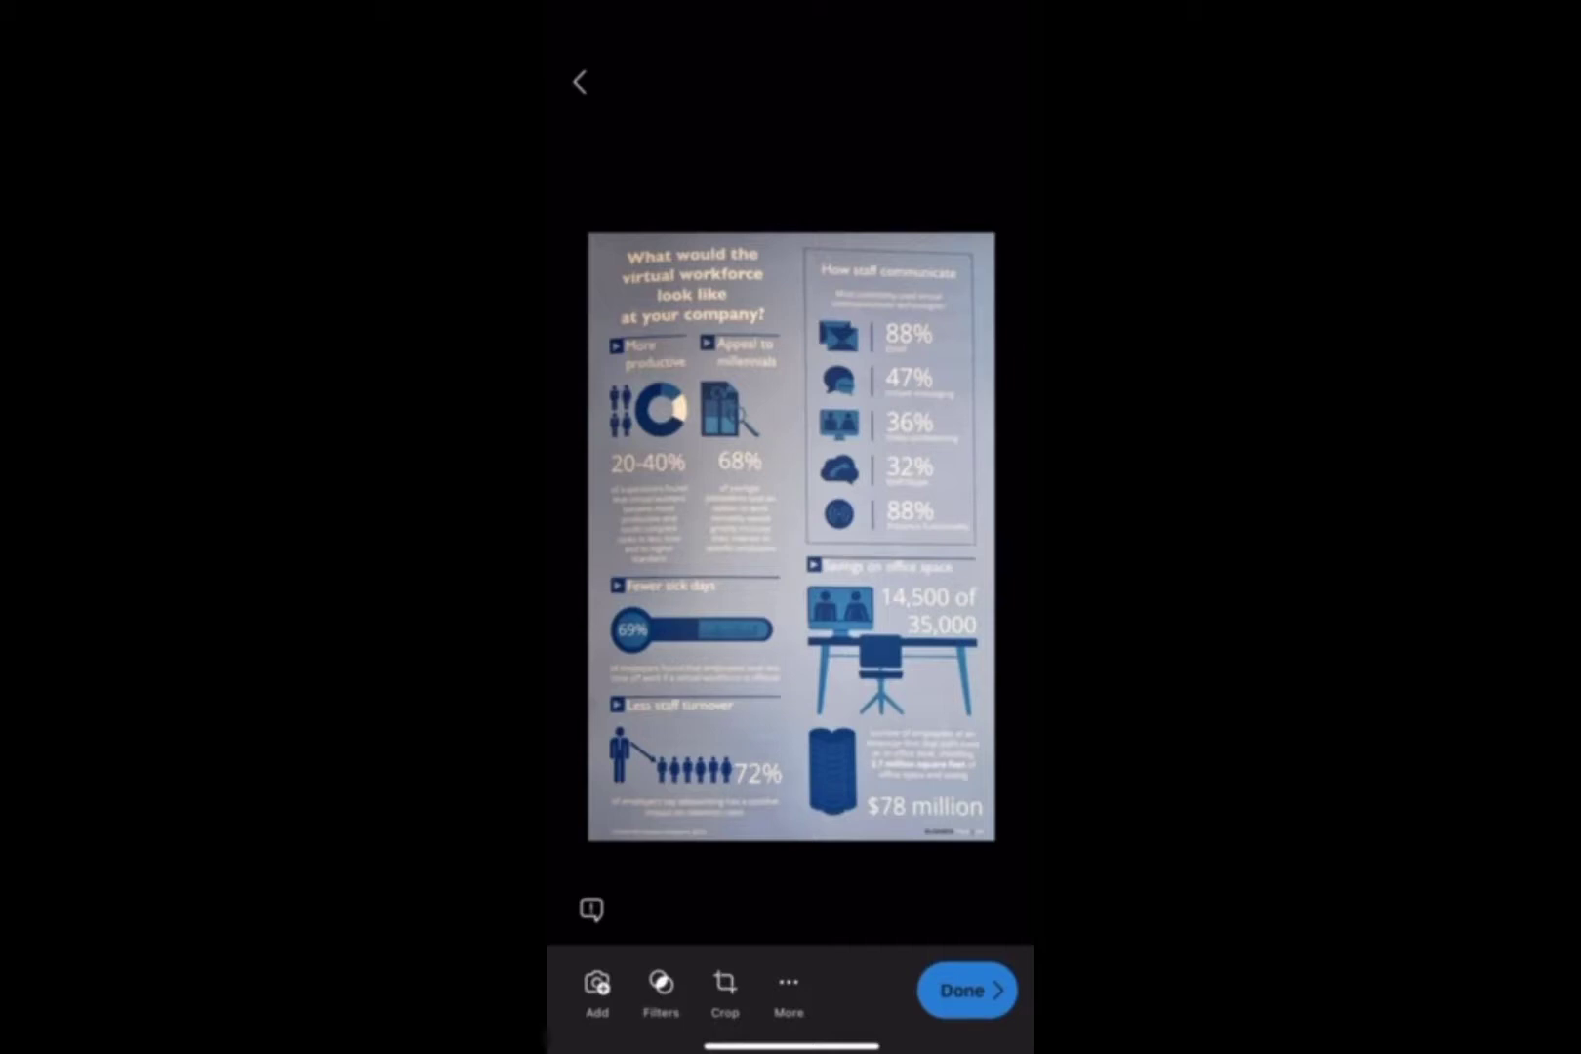
pyautogui.click(967, 990)
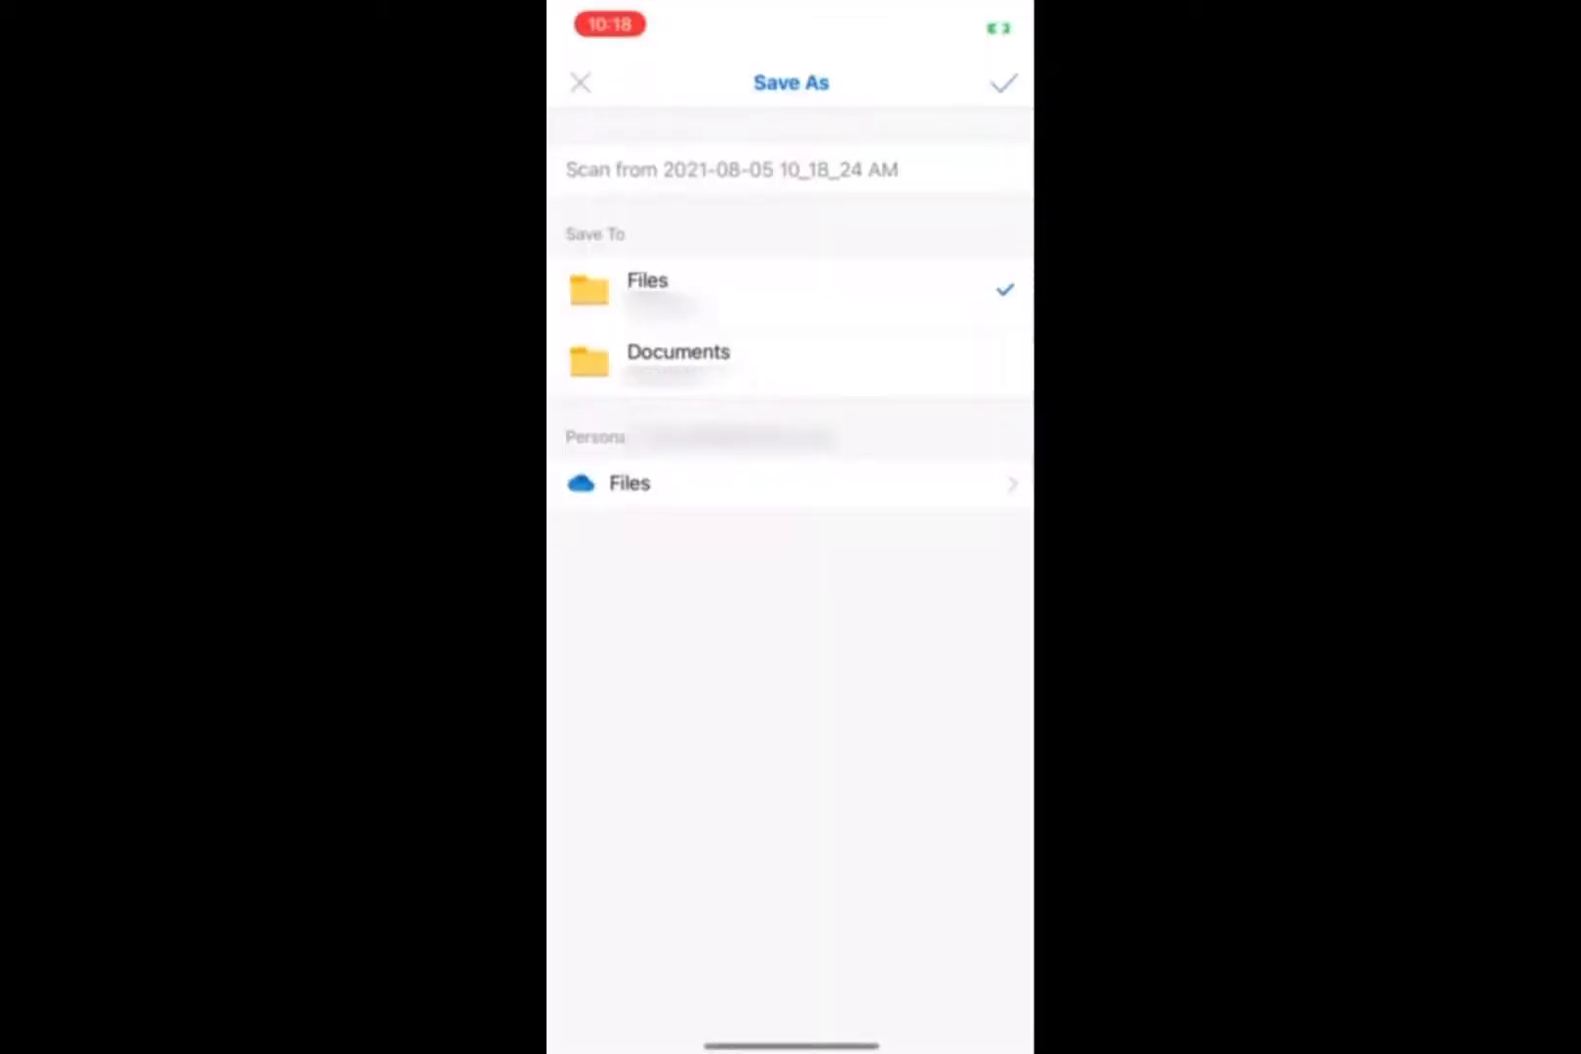
pyautogui.click(629, 483)
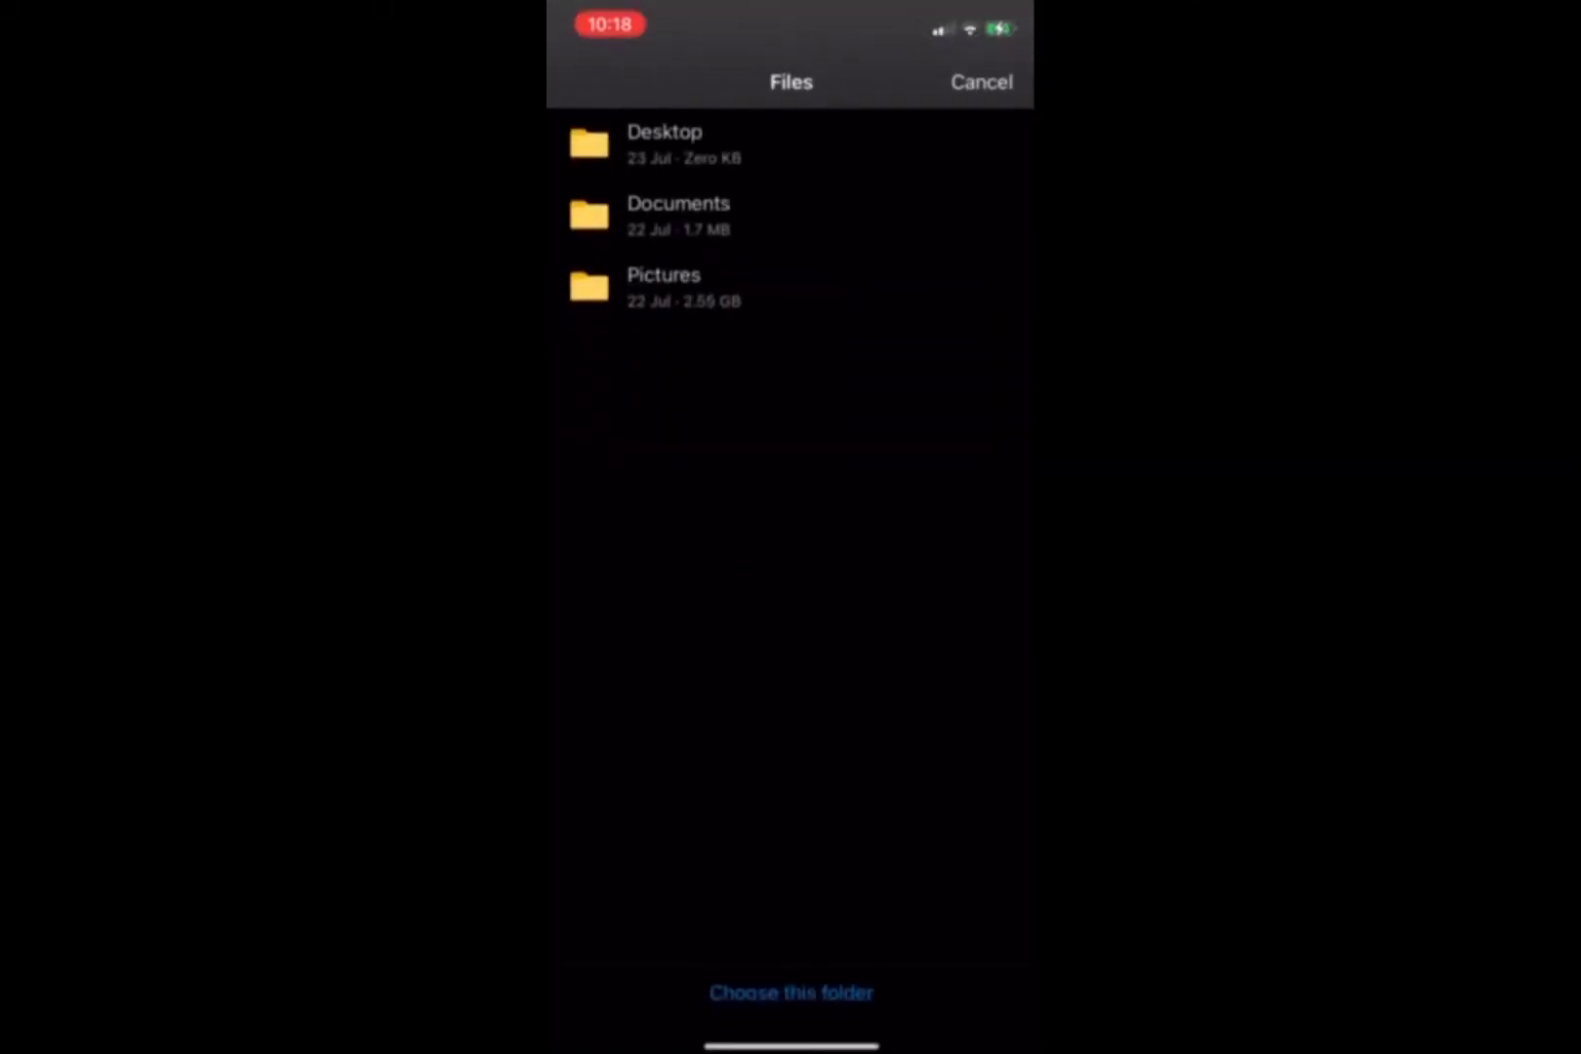
pyautogui.click(679, 210)
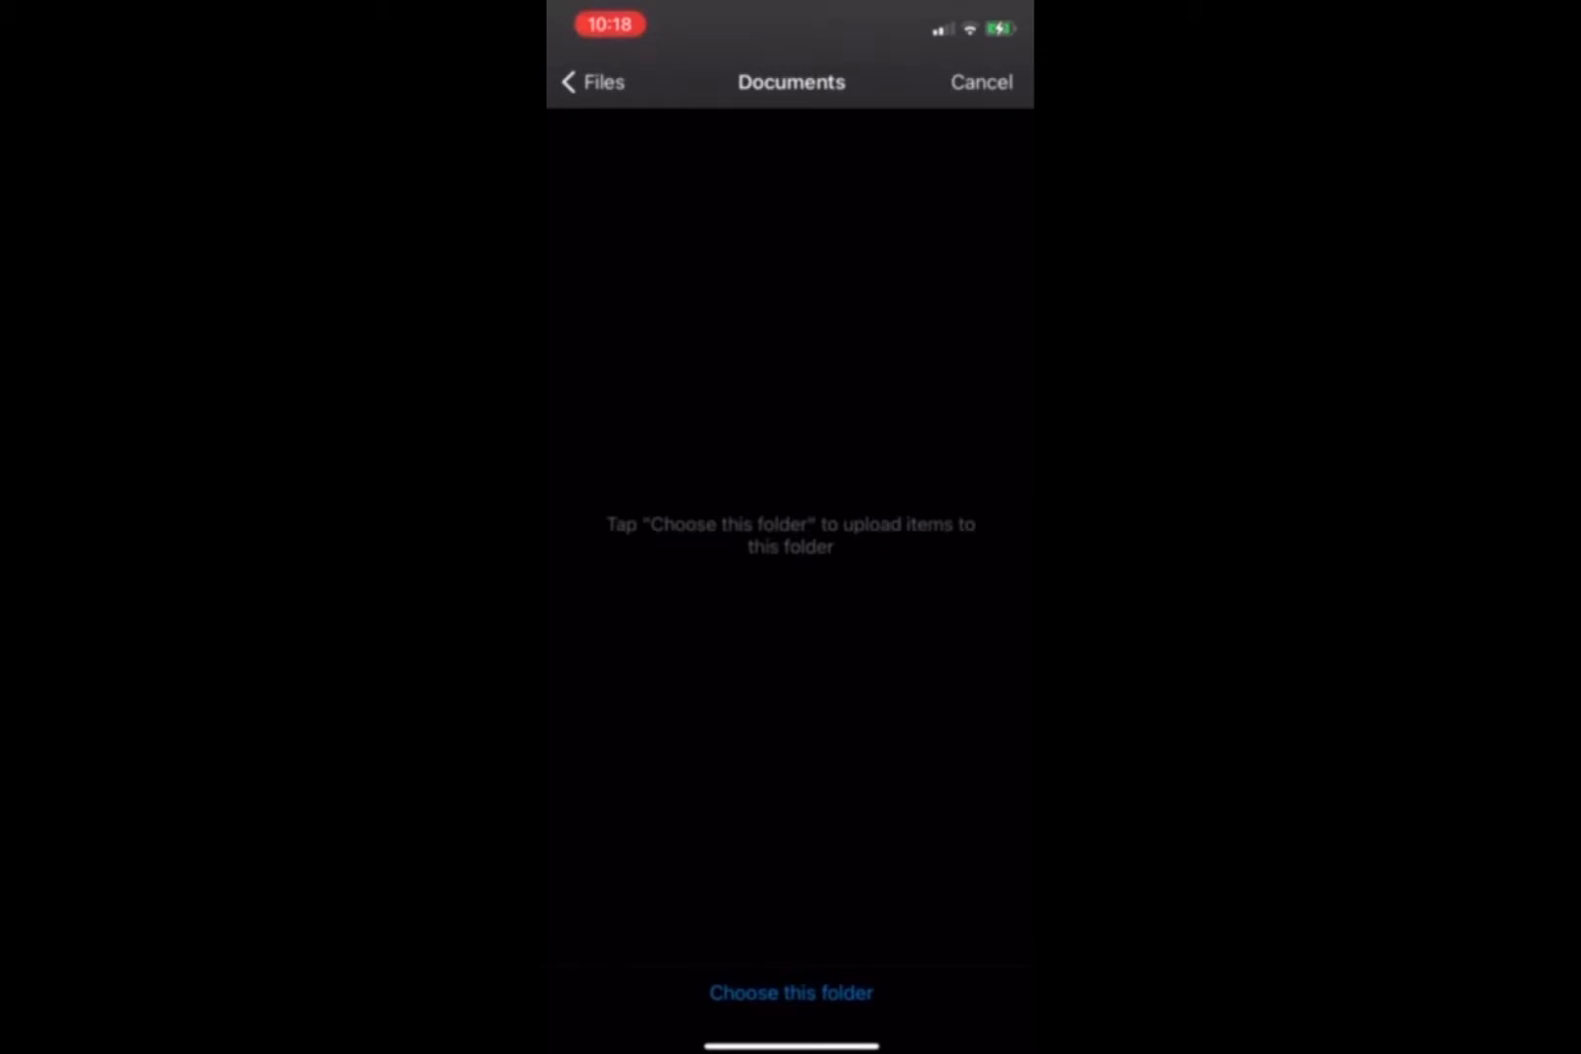
pyautogui.click(791, 992)
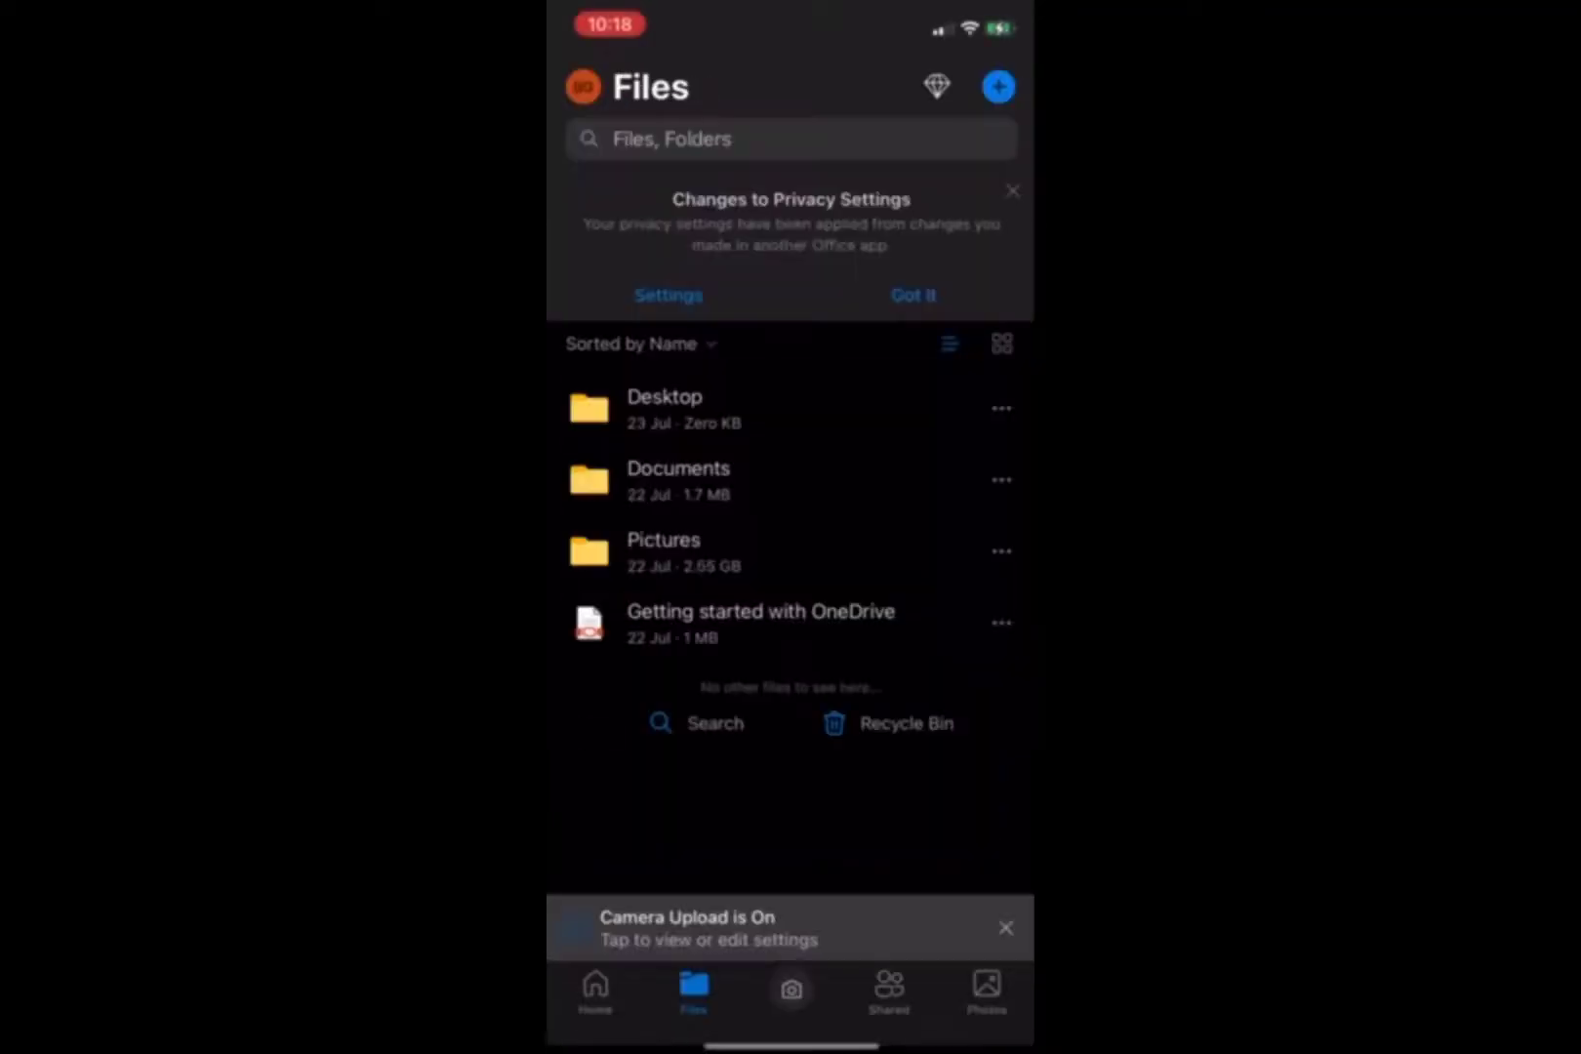
pyautogui.click(678, 466)
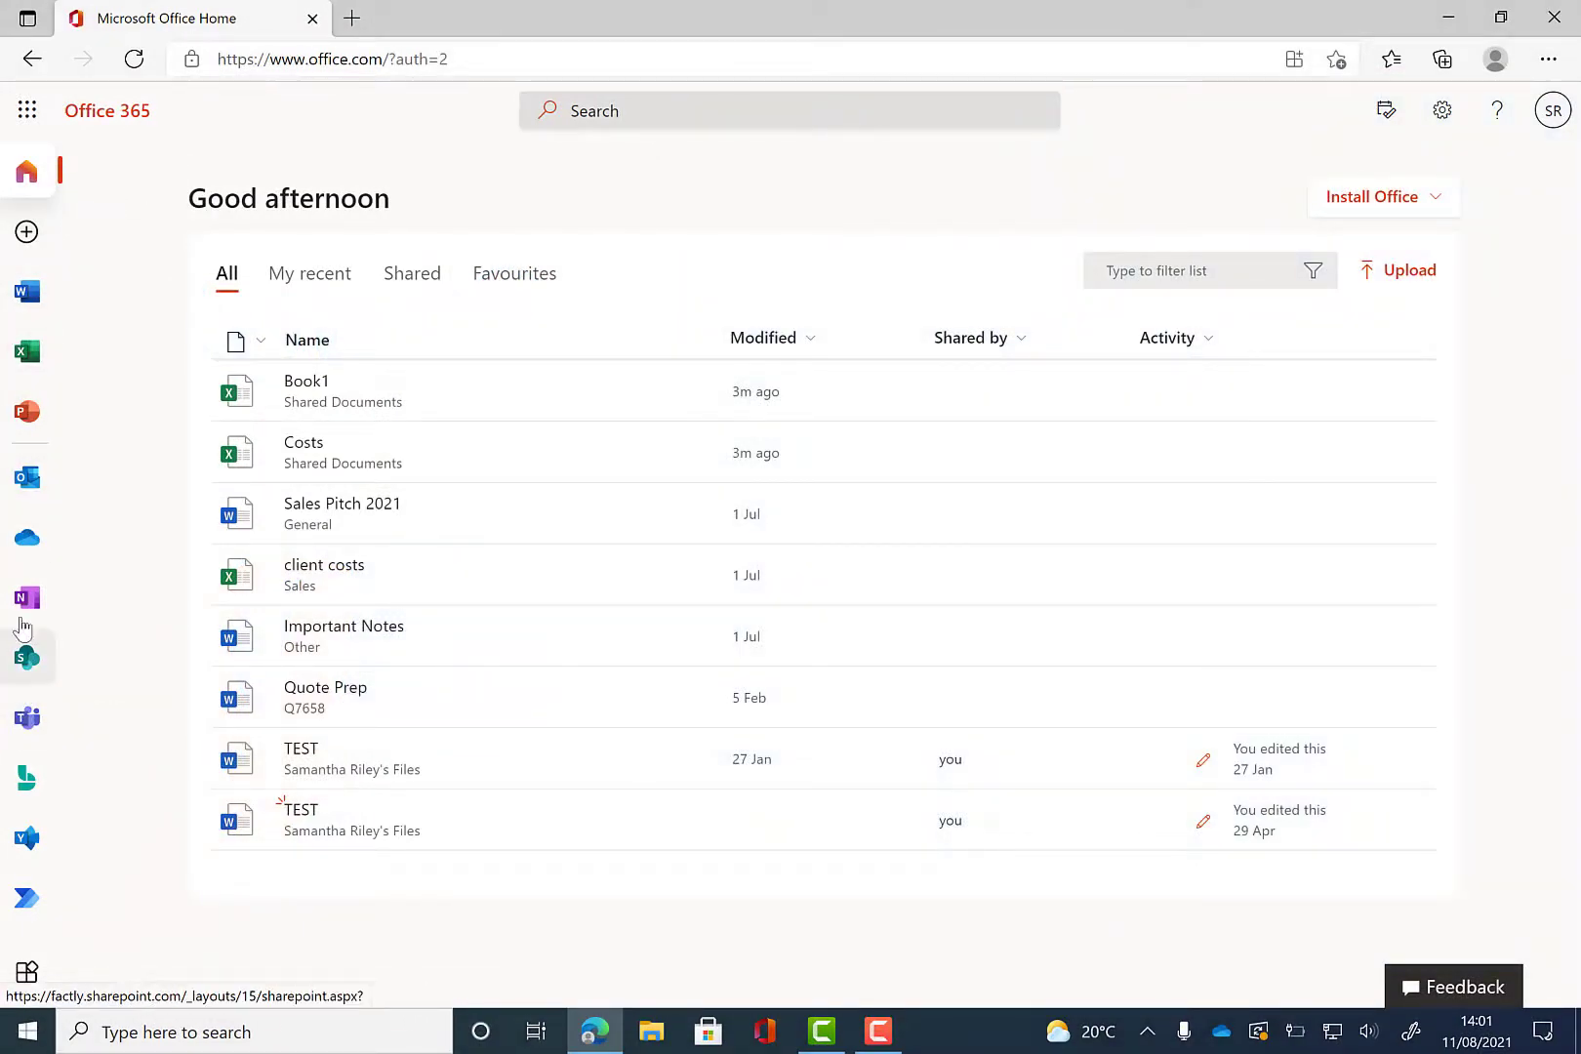
# - Open OneDrive from the Office 365 app rail and show the Sales library's Documents
pyautogui.click(37, 545)
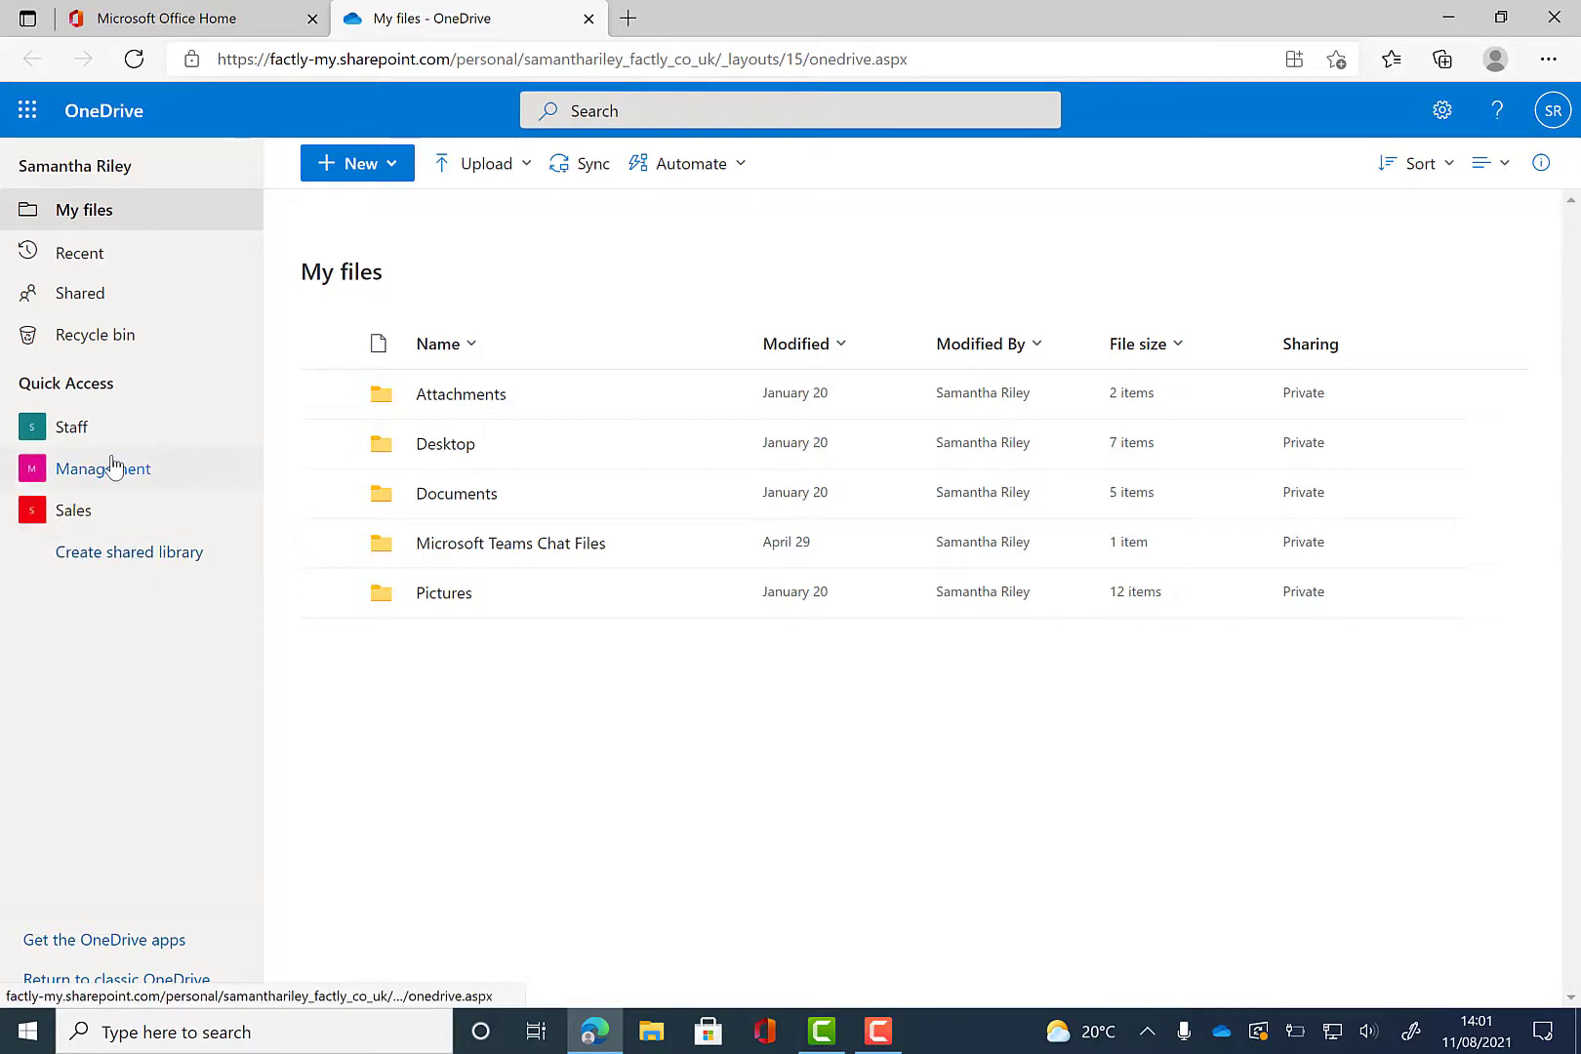
pyautogui.click(75, 513)
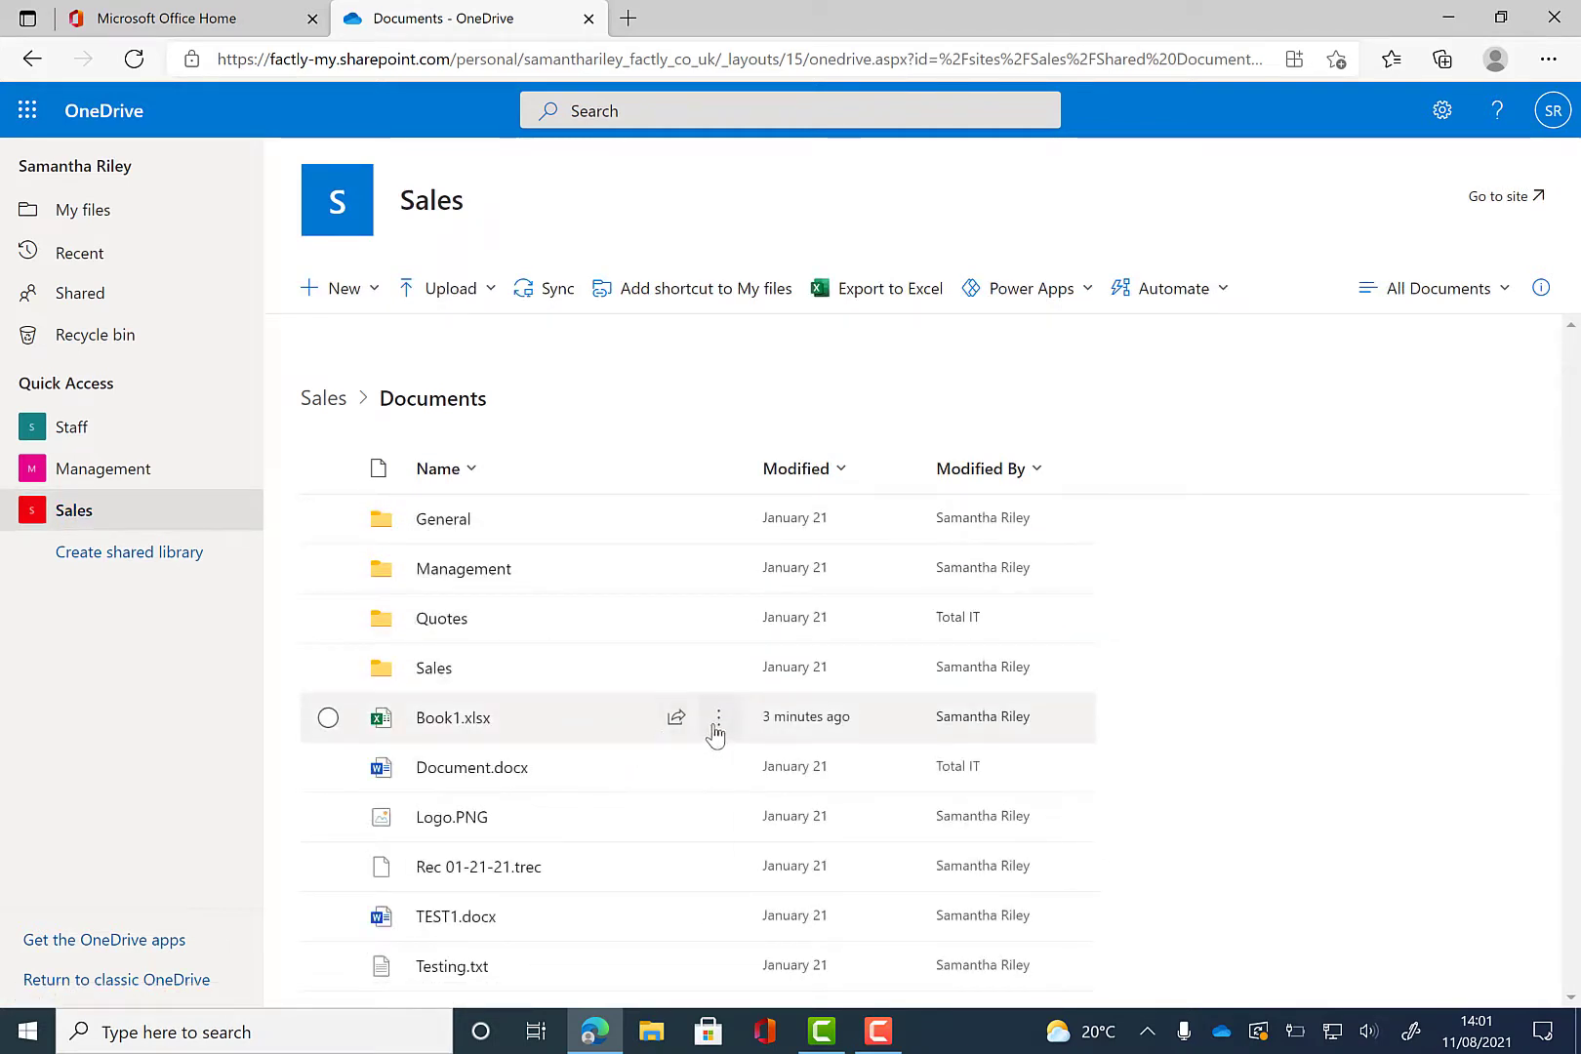
# - Open Book1.xlsx's version history and view the options for version 1.0
pyautogui.click(719, 725)
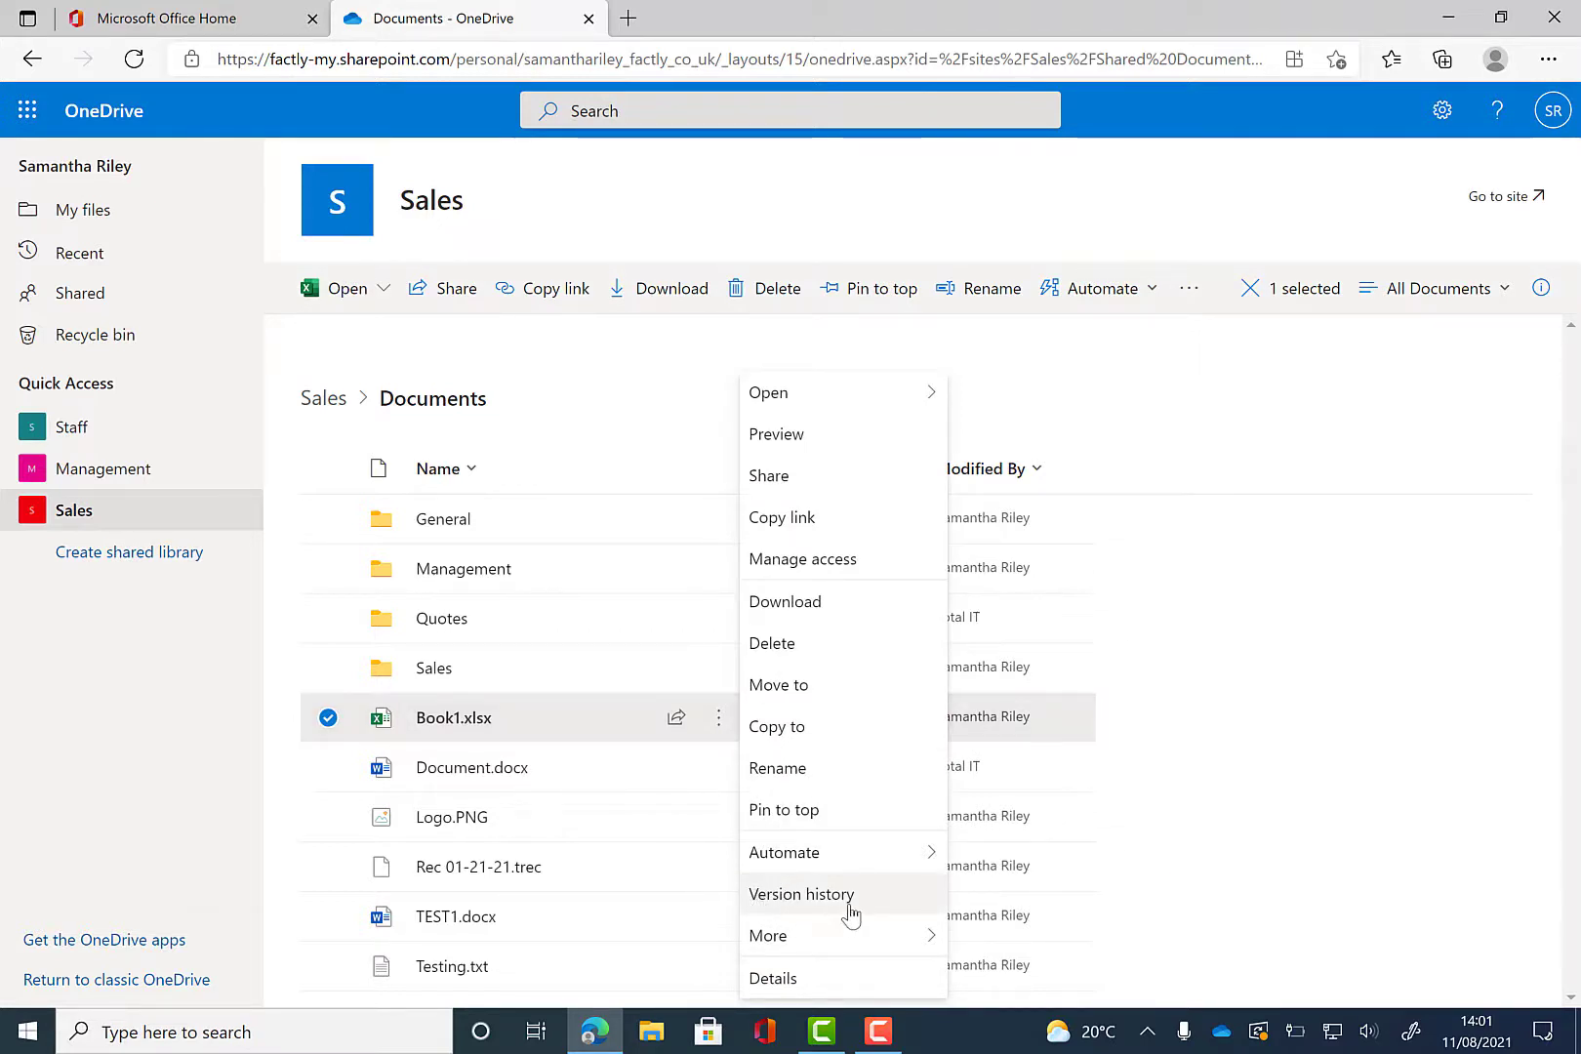
pyautogui.click(808, 898)
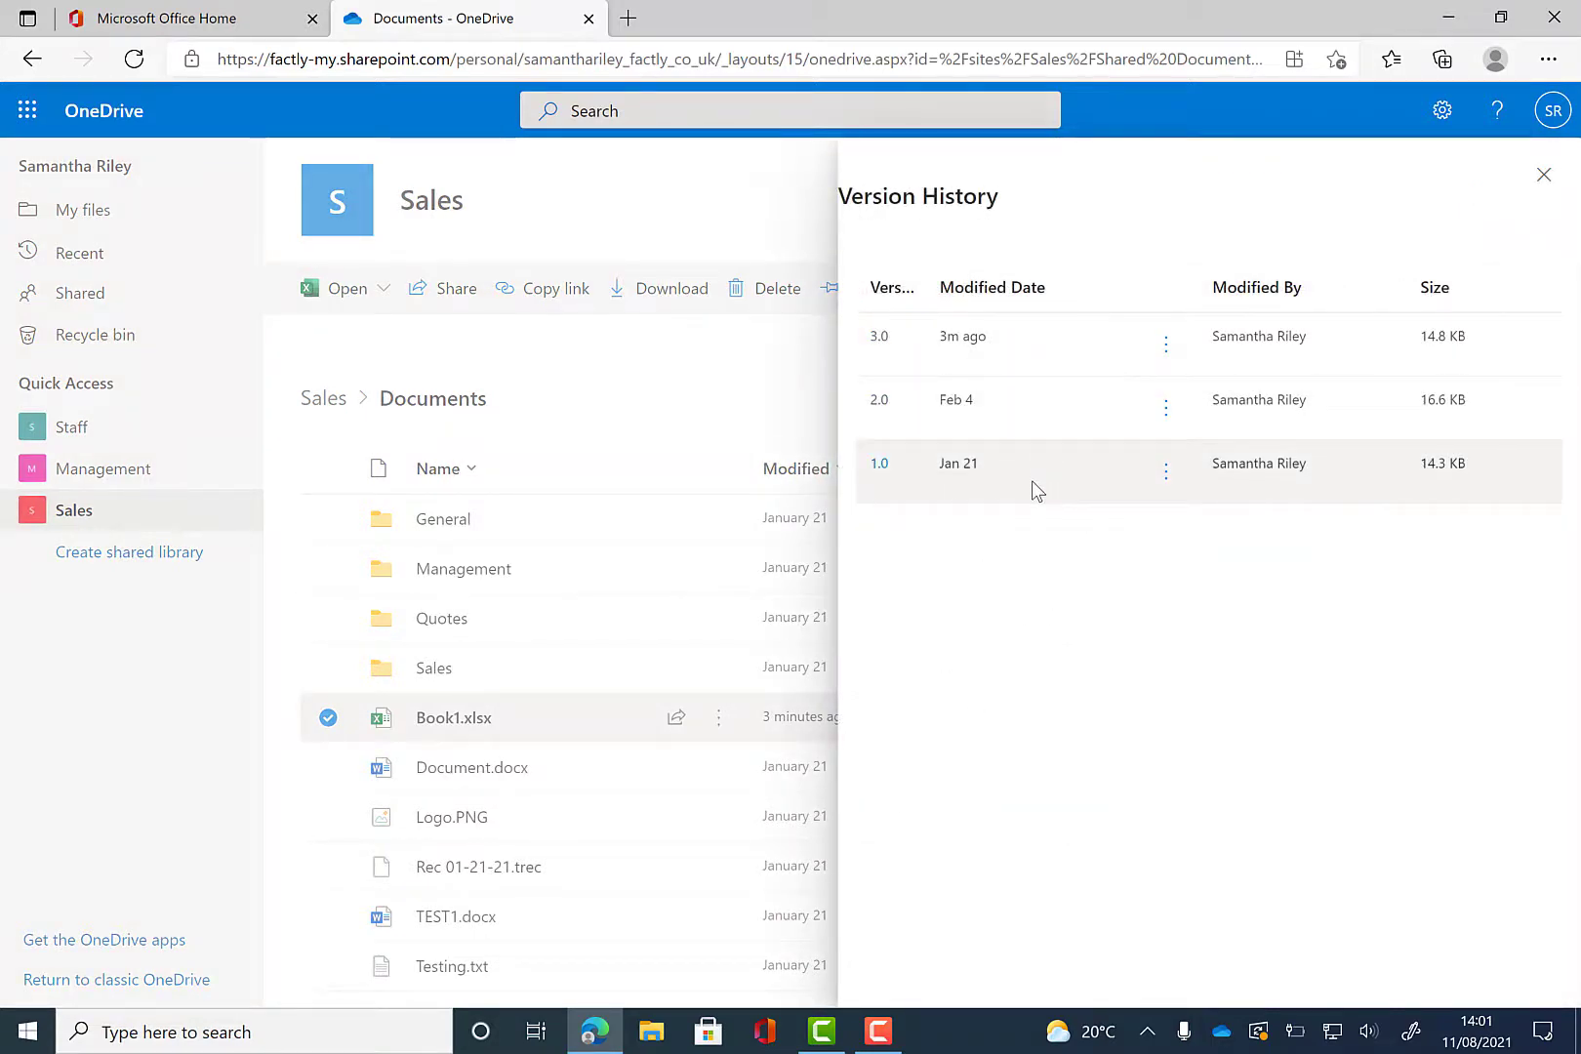
pyautogui.click(1158, 477)
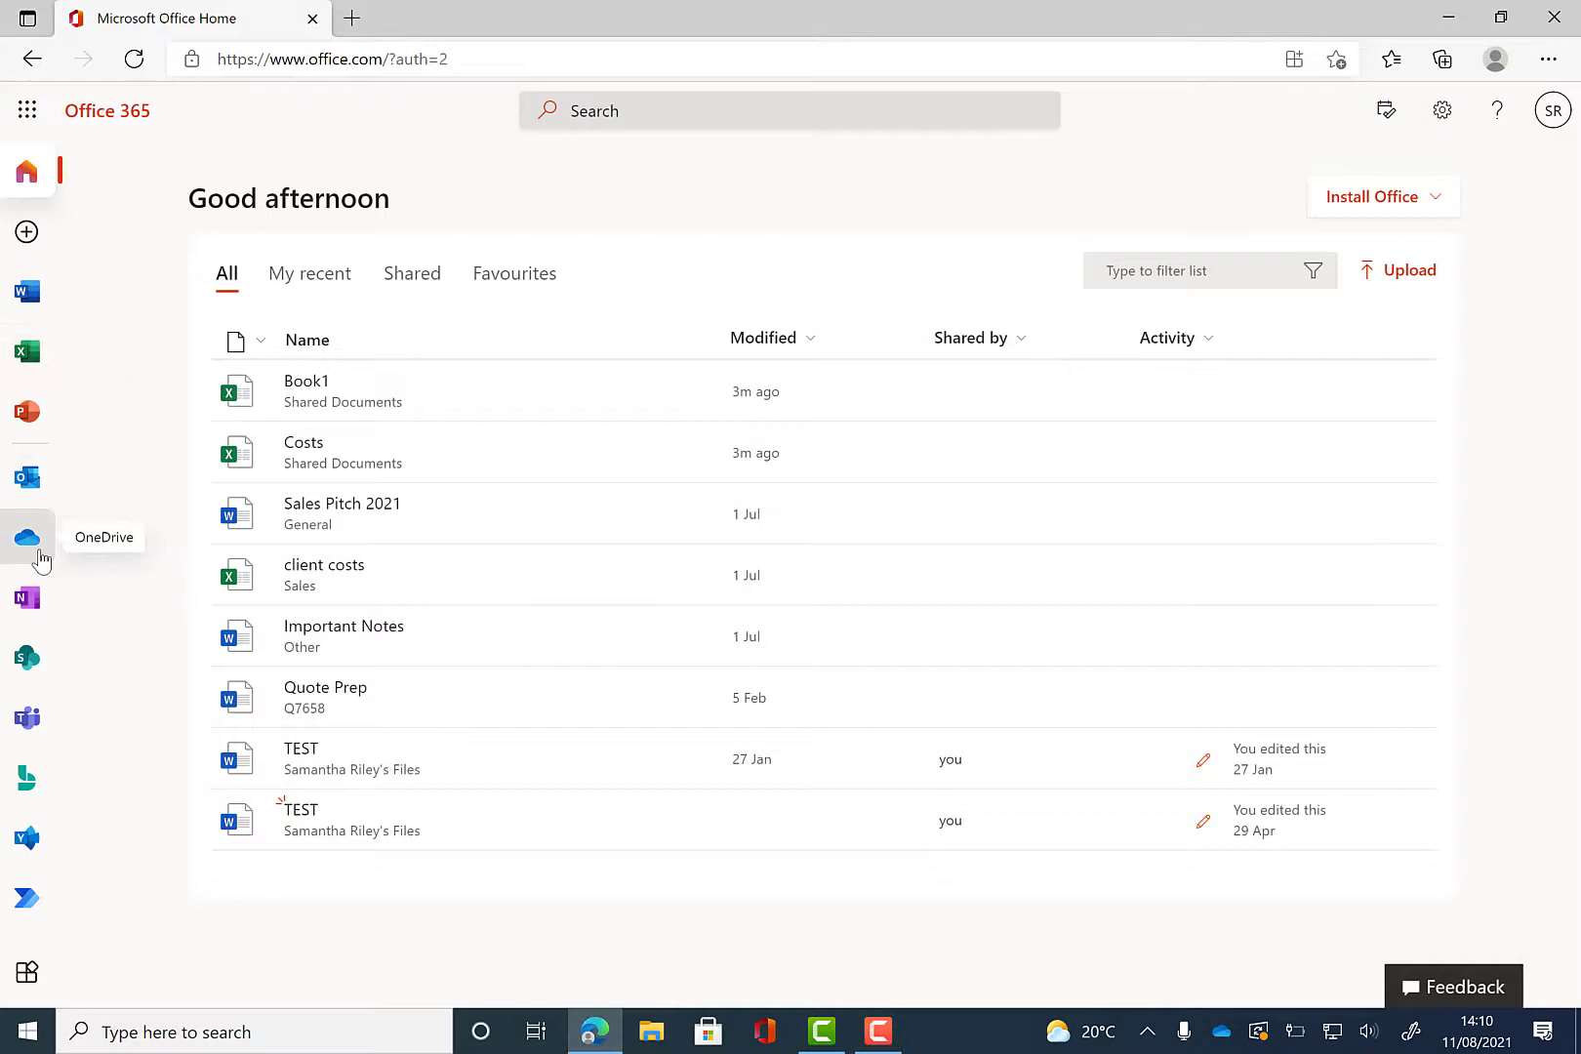
# - Reopen OneDrive from the app rail and go to its Recycle bin
pyautogui.click(28, 538)
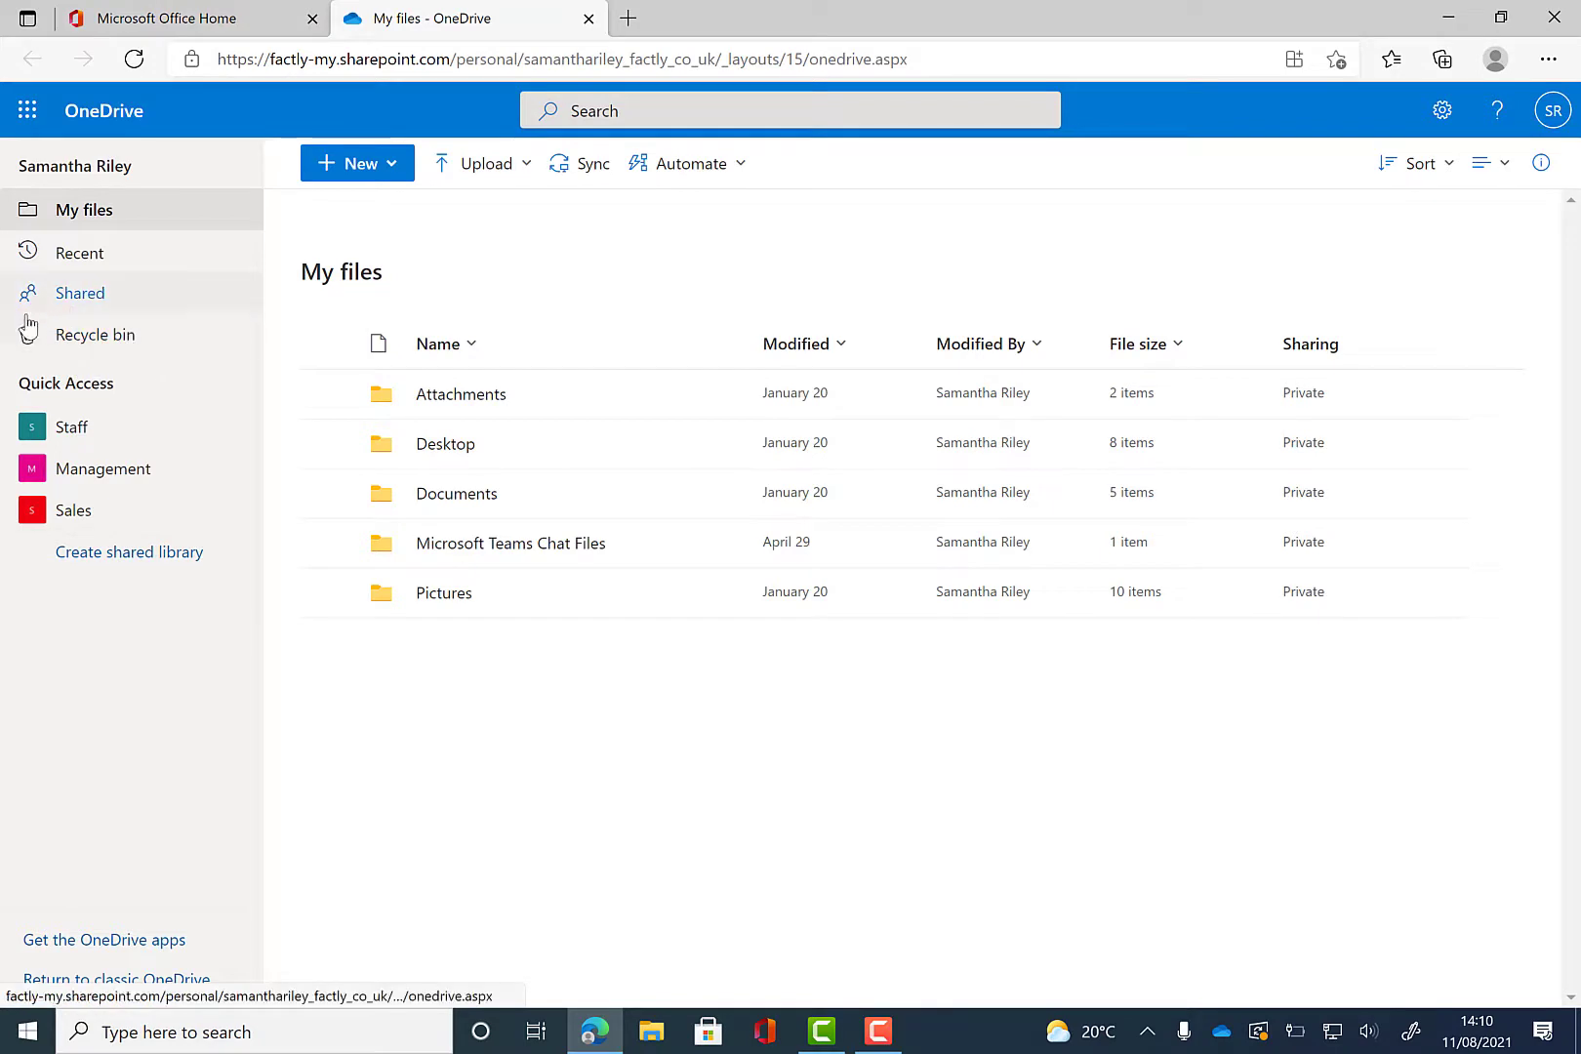
pyautogui.click(107, 337)
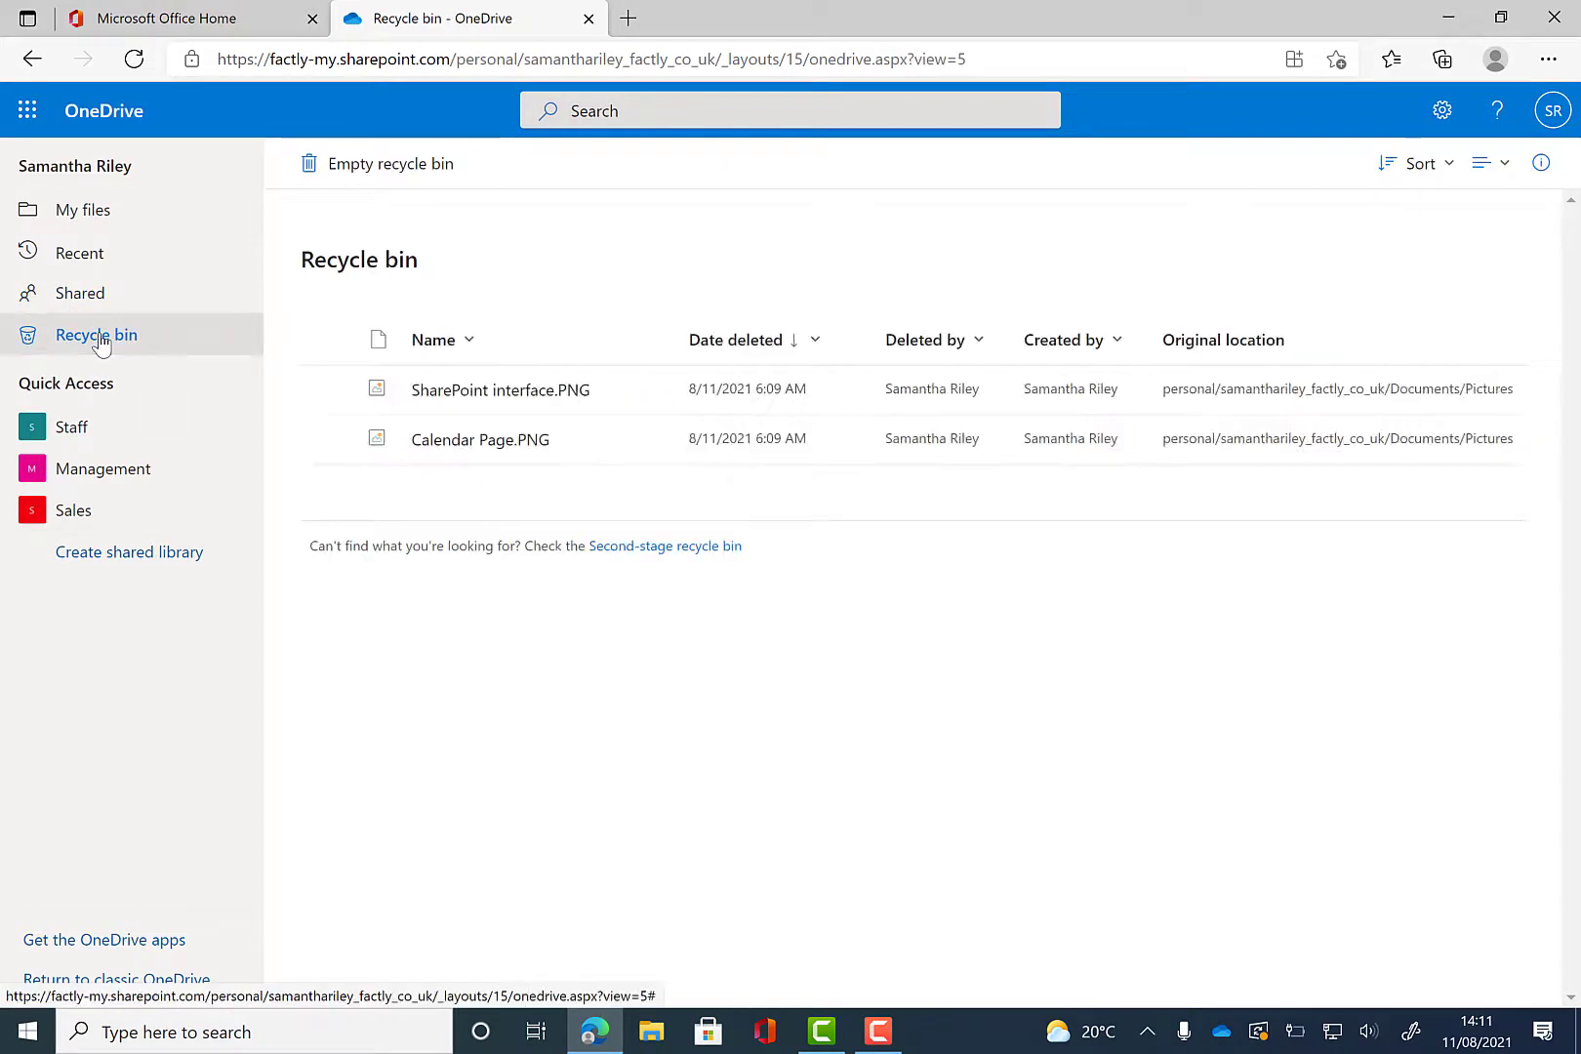
# - Restore SharePoint interface.PNG and Calendar Page.PNG from the recycle bin, then open Settings
pyautogui.click(328, 390)
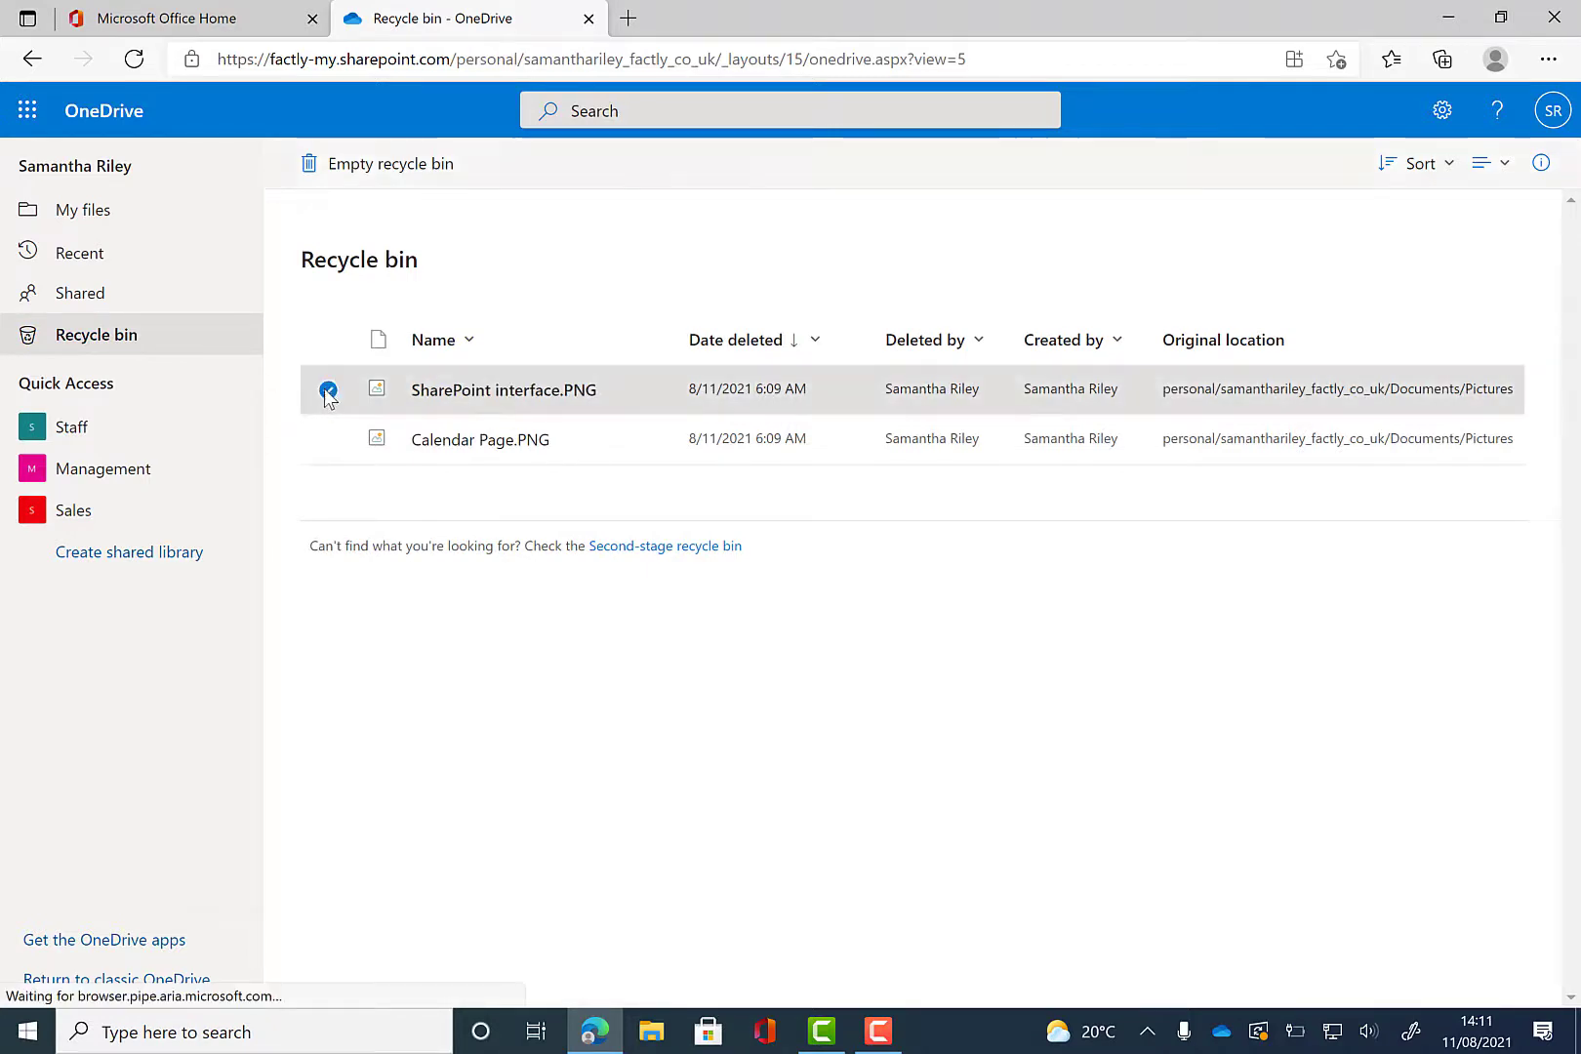
pyautogui.click(328, 440)
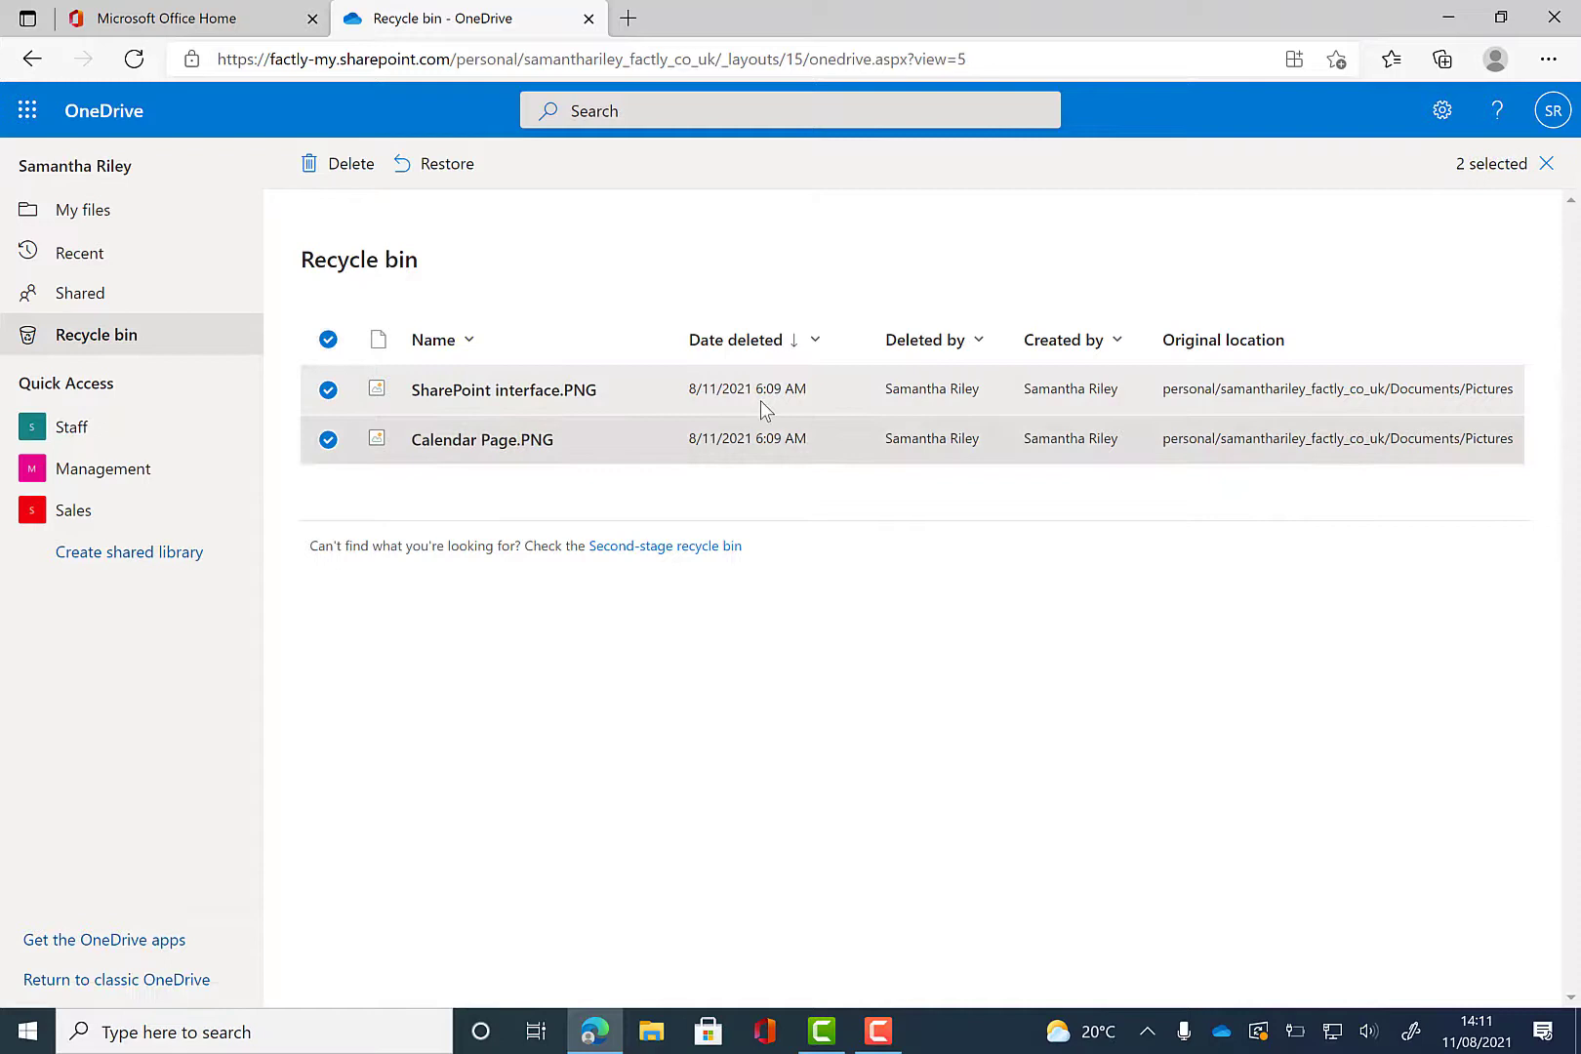
pyautogui.click(446, 168)
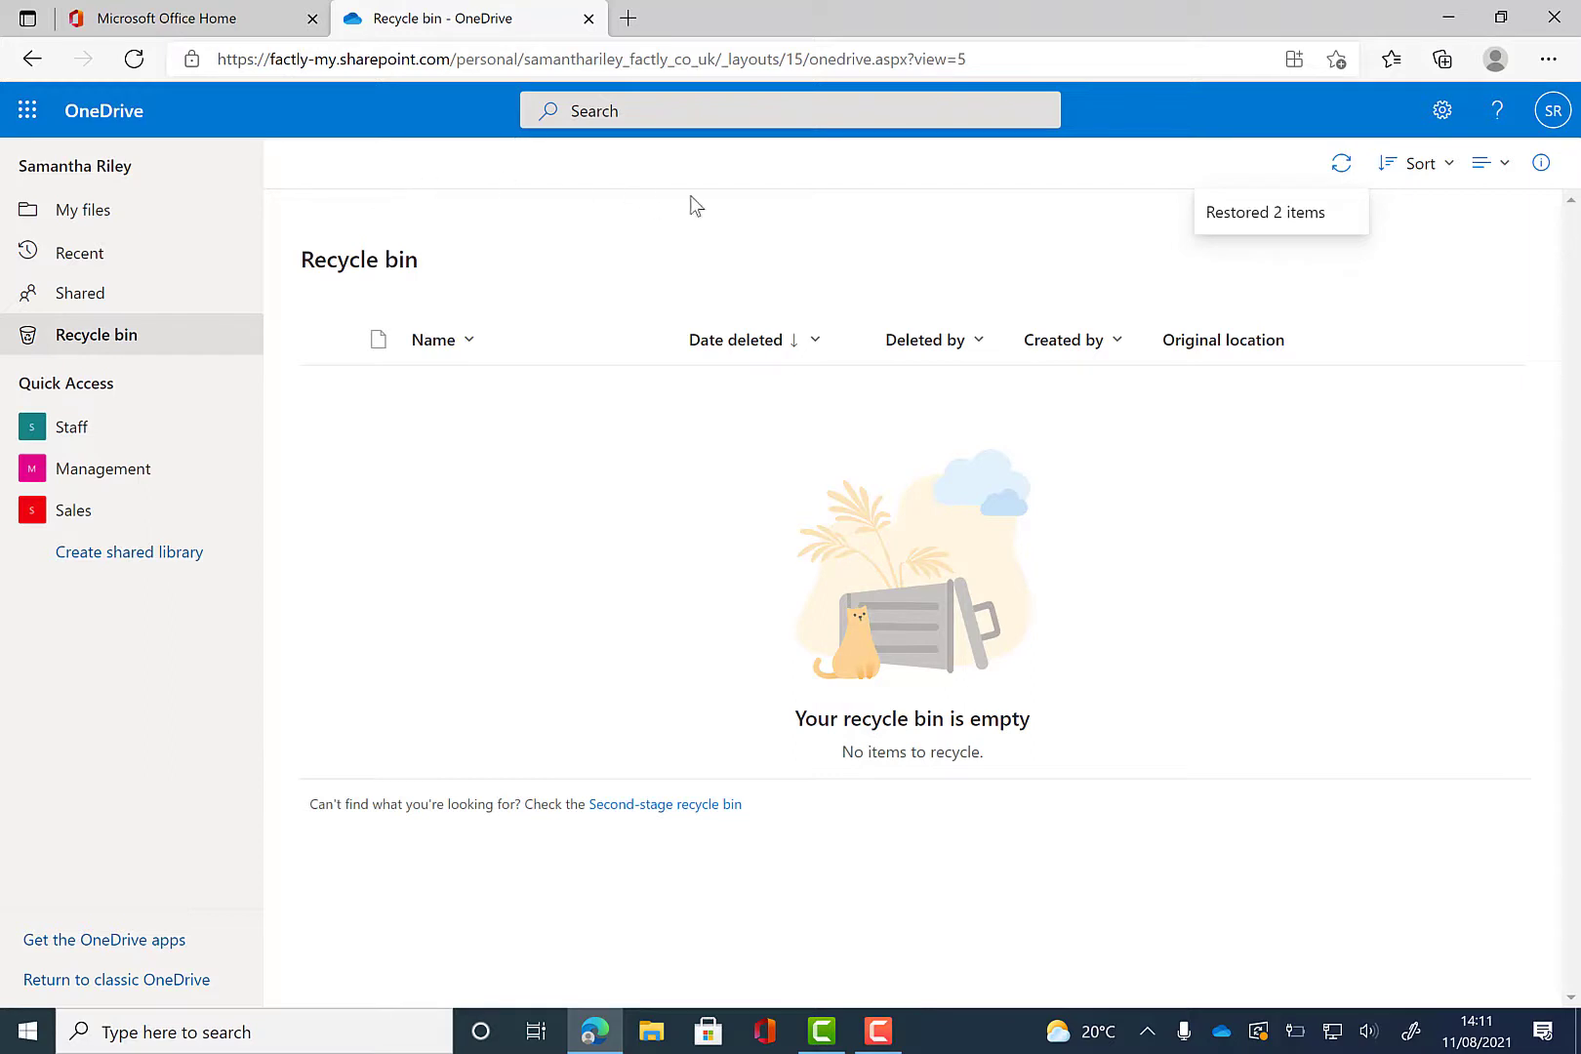
pyautogui.click(1443, 113)
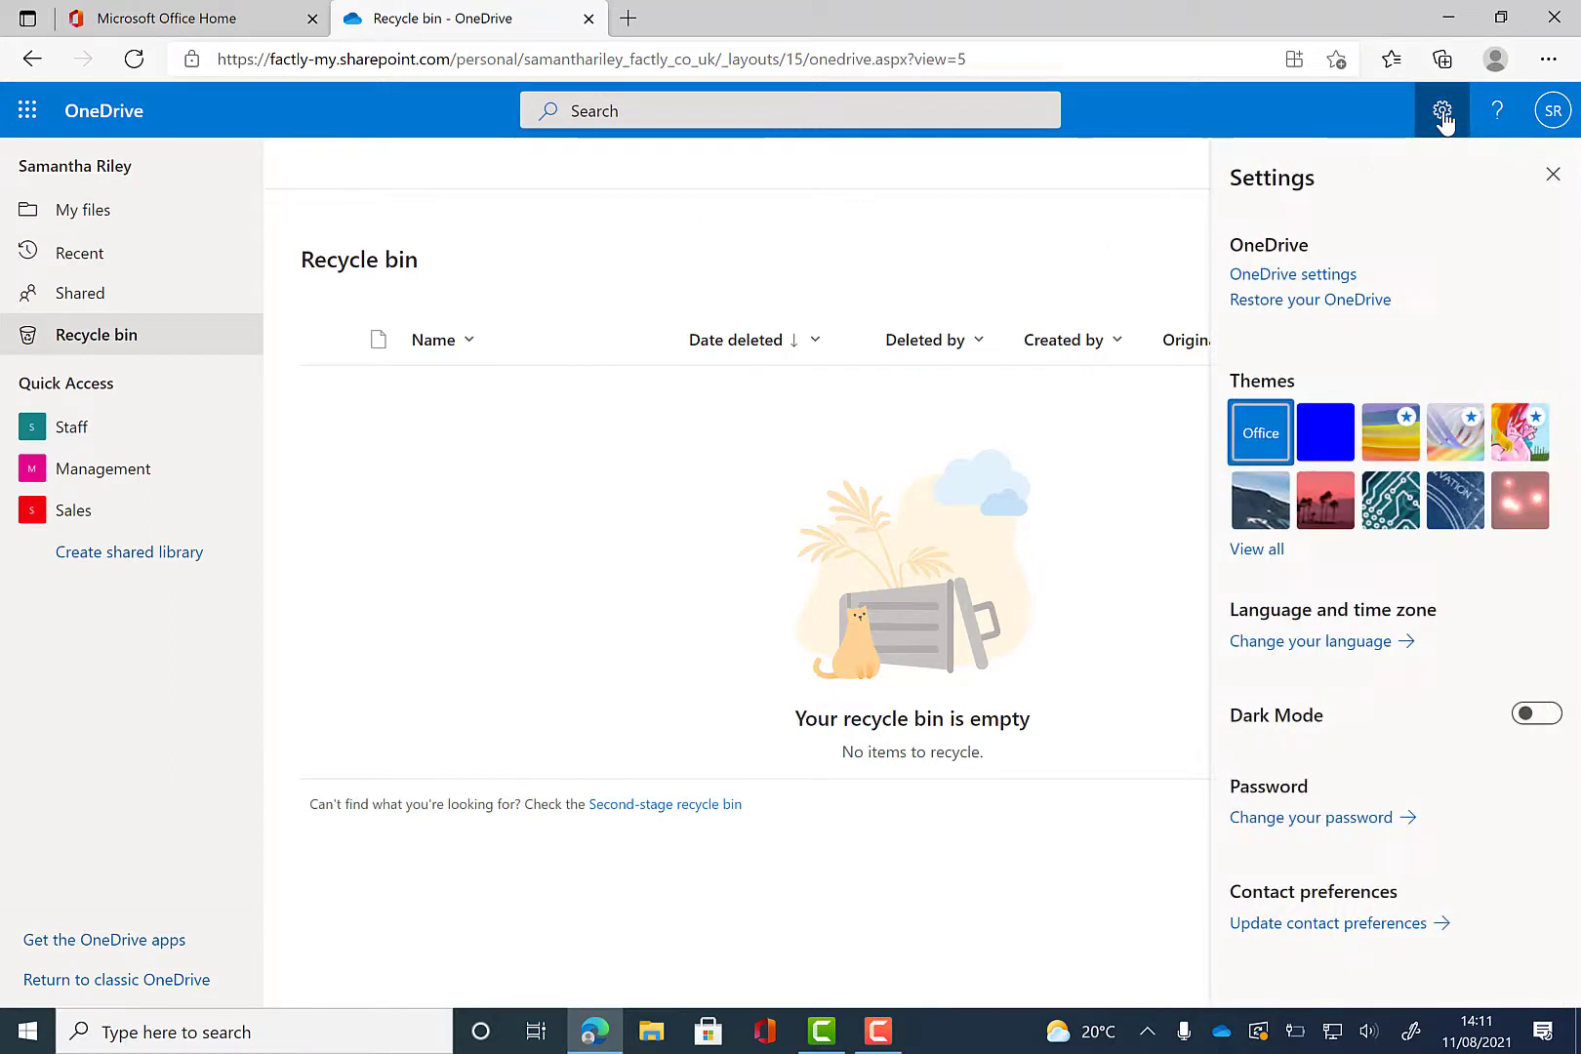
# - Open Restore your OneDrive and set the restore date to Custom date and time
pyautogui.click(1368, 308)
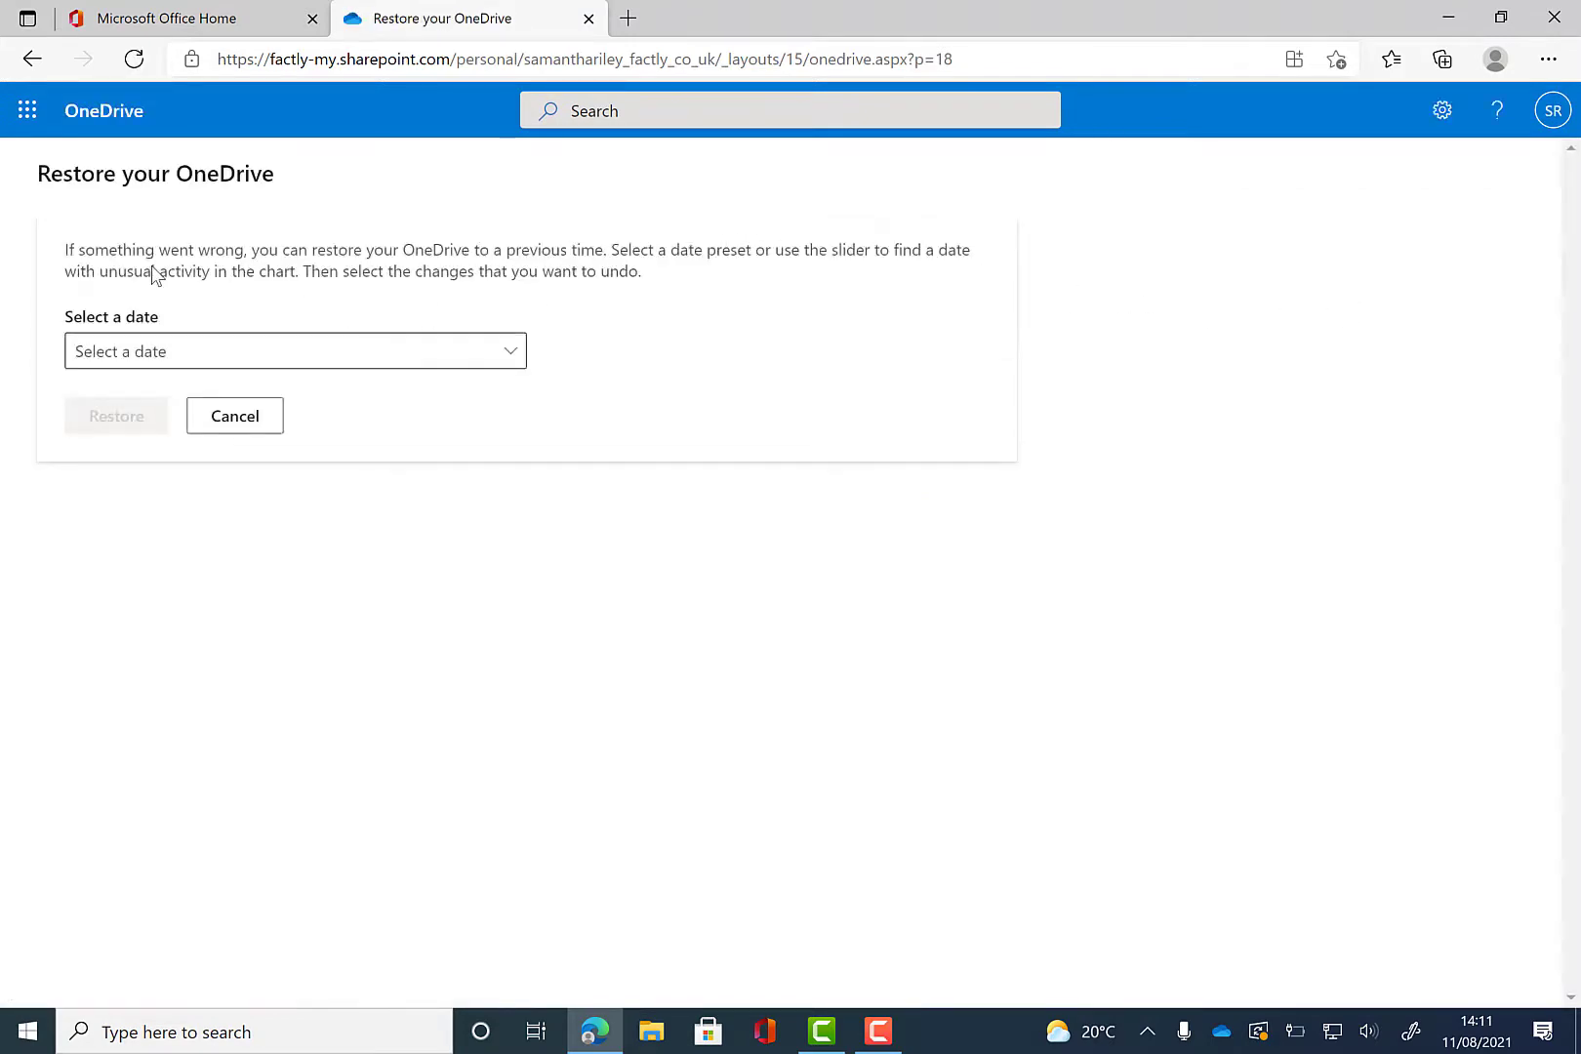
pyautogui.click(355, 353)
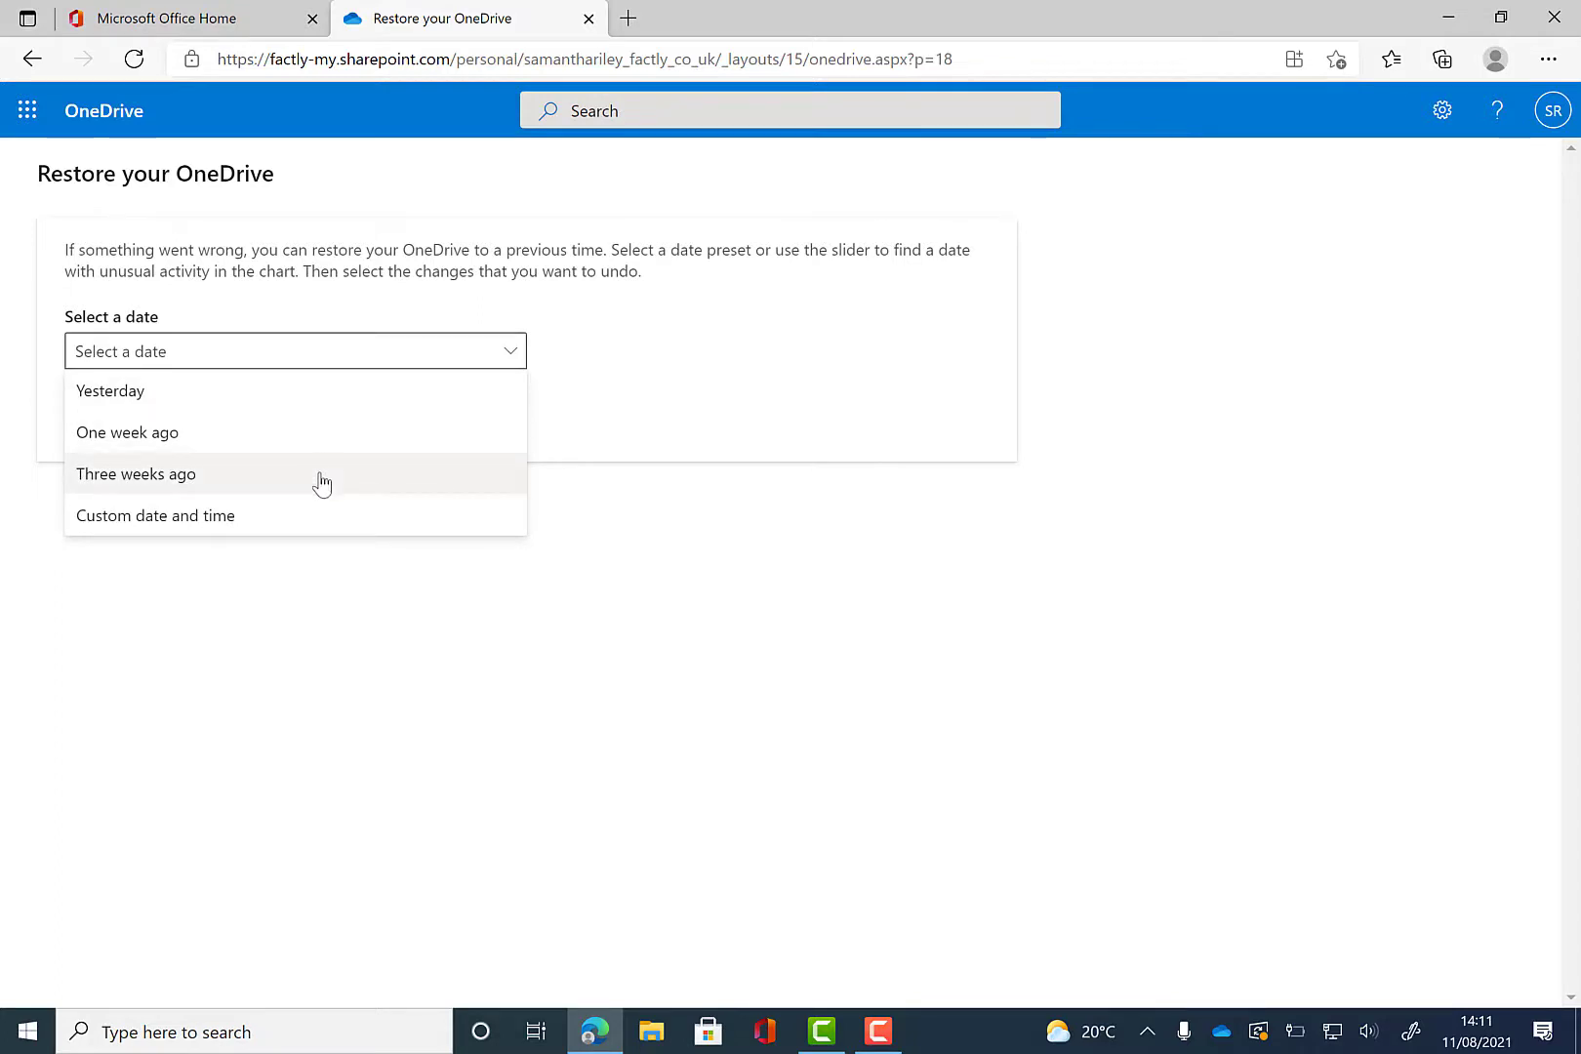
pyautogui.click(309, 517)
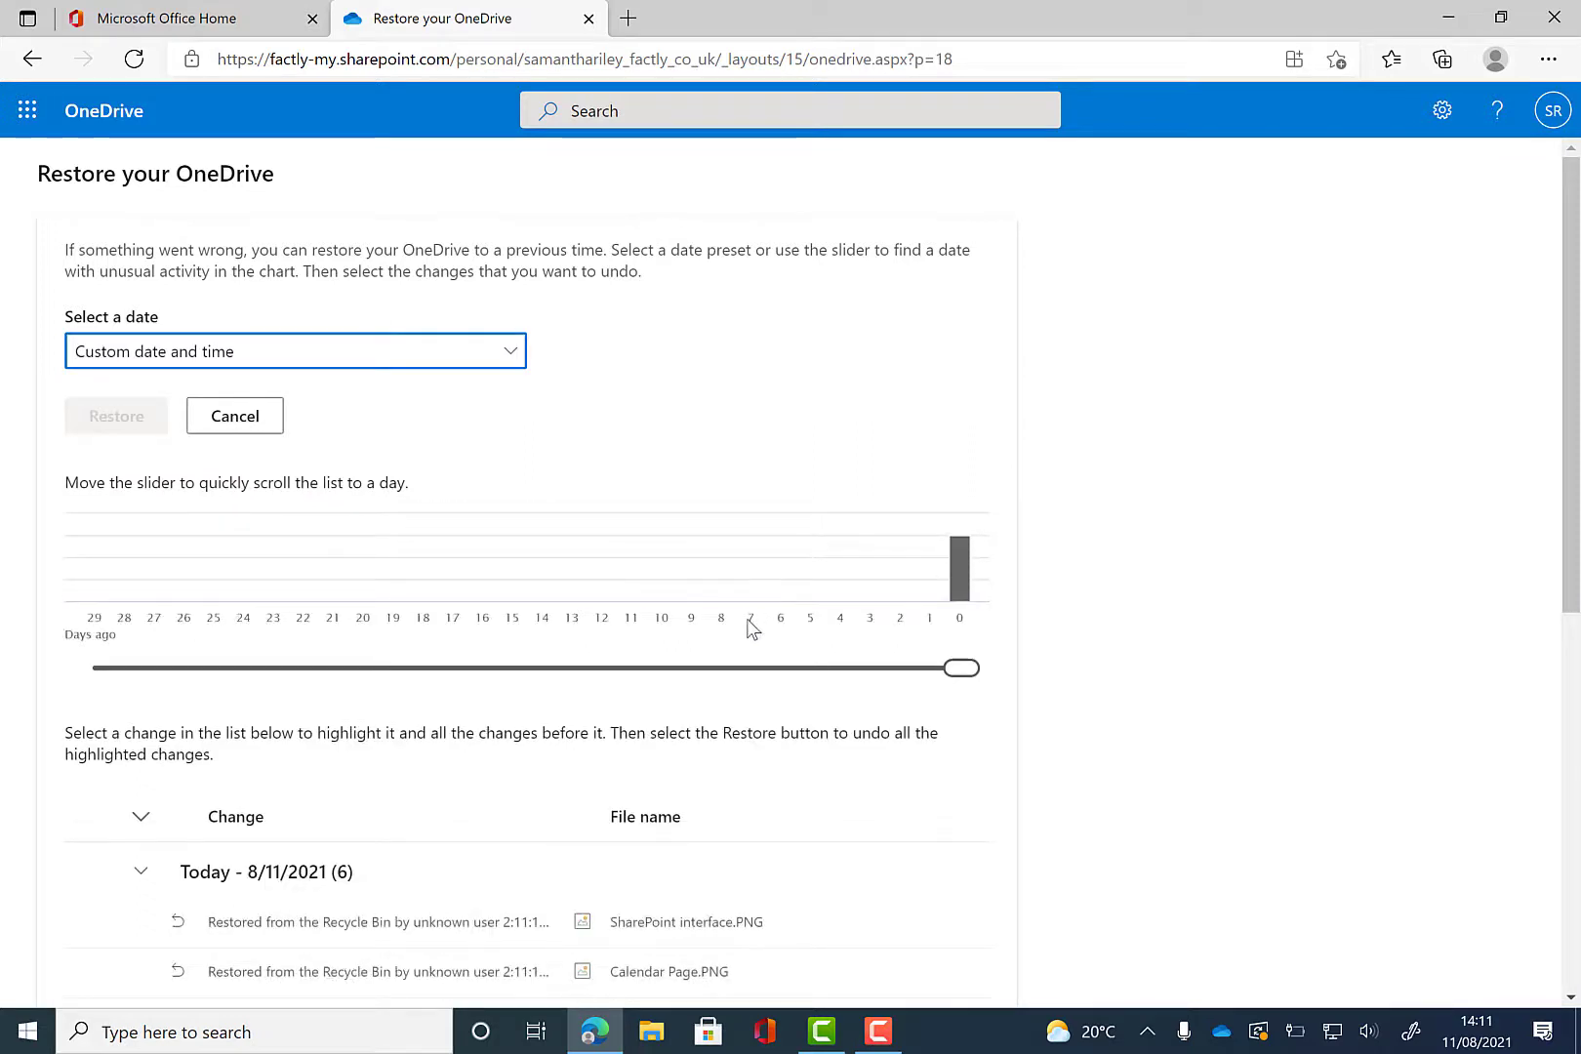
# - Move the restore timeline slider back to about seven days ago
pyautogui.moveTo(964, 676); pyautogui.dragTo(751, 681)
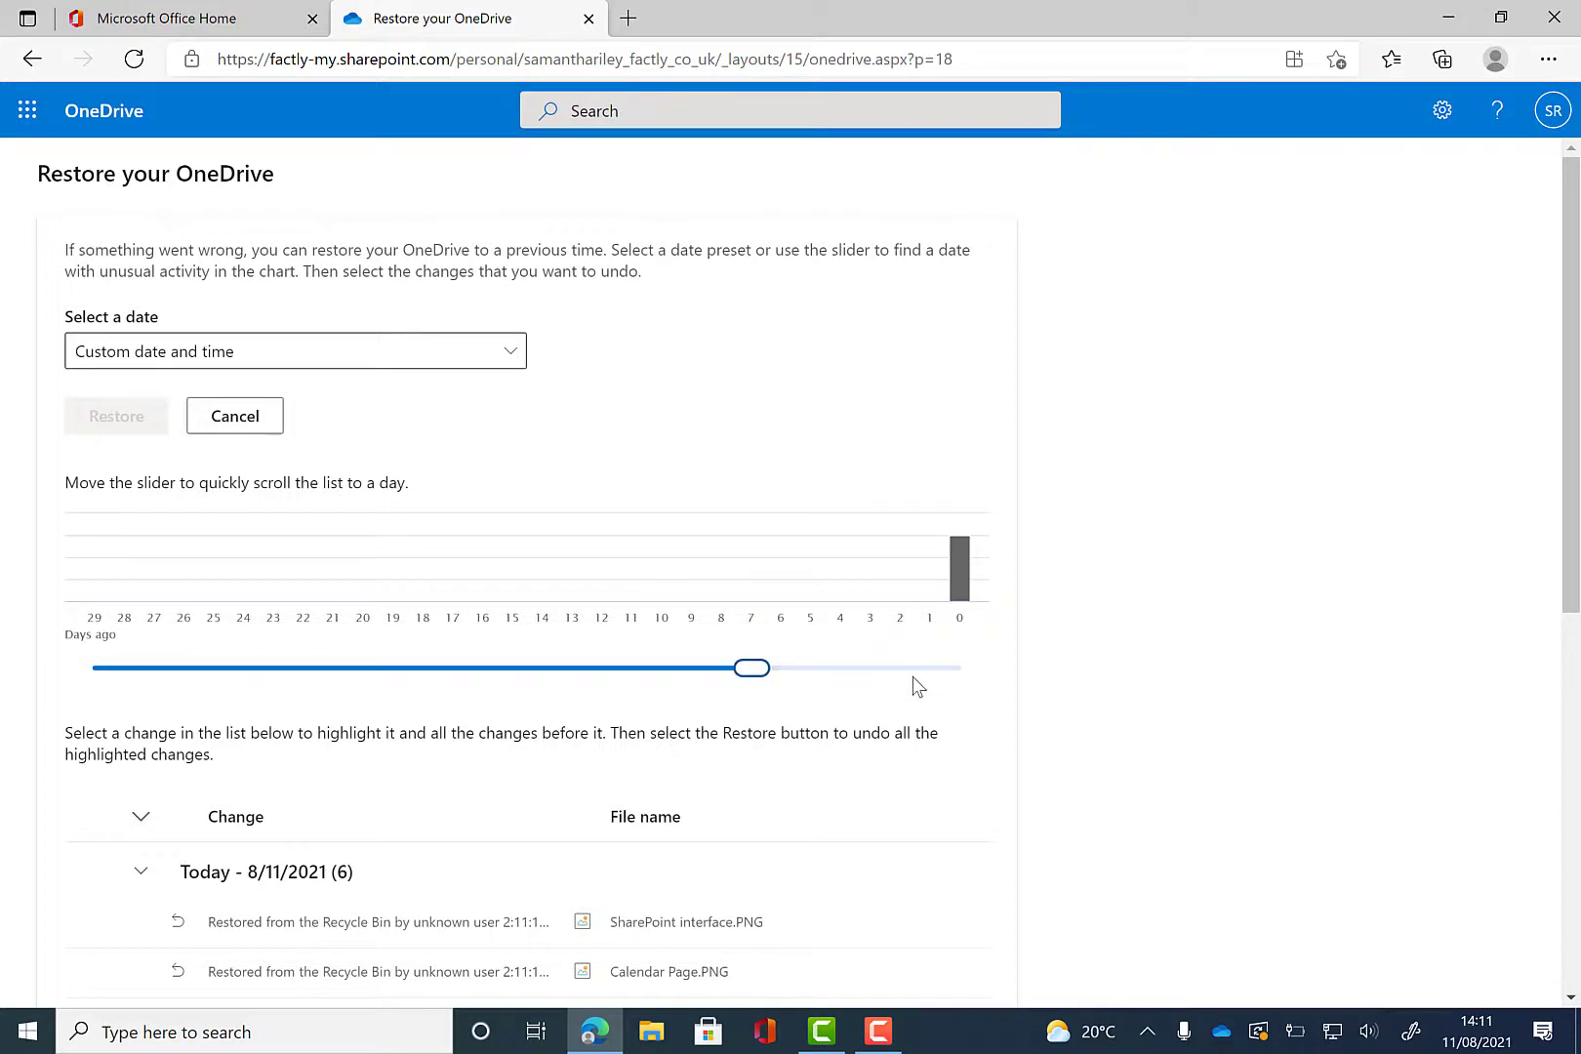
pyautogui.scroll(-1, 897, 660)
pyautogui.scroll(-1, 894, 625)
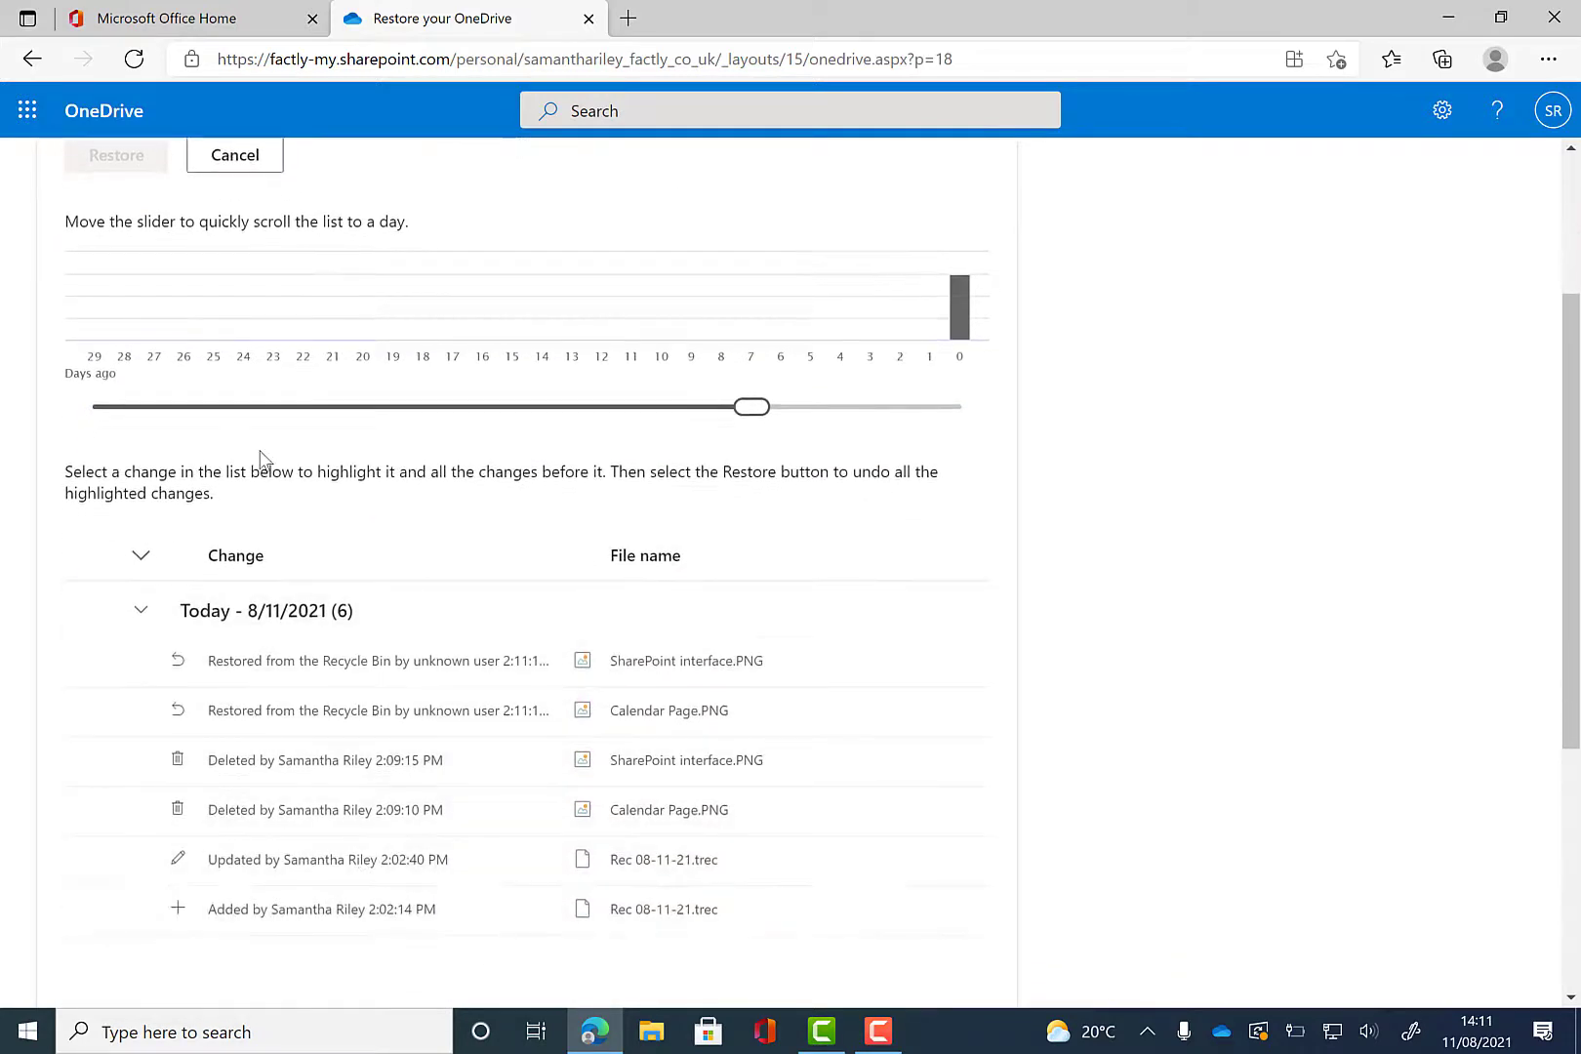
pyautogui.scroll(-2, 469, 732)
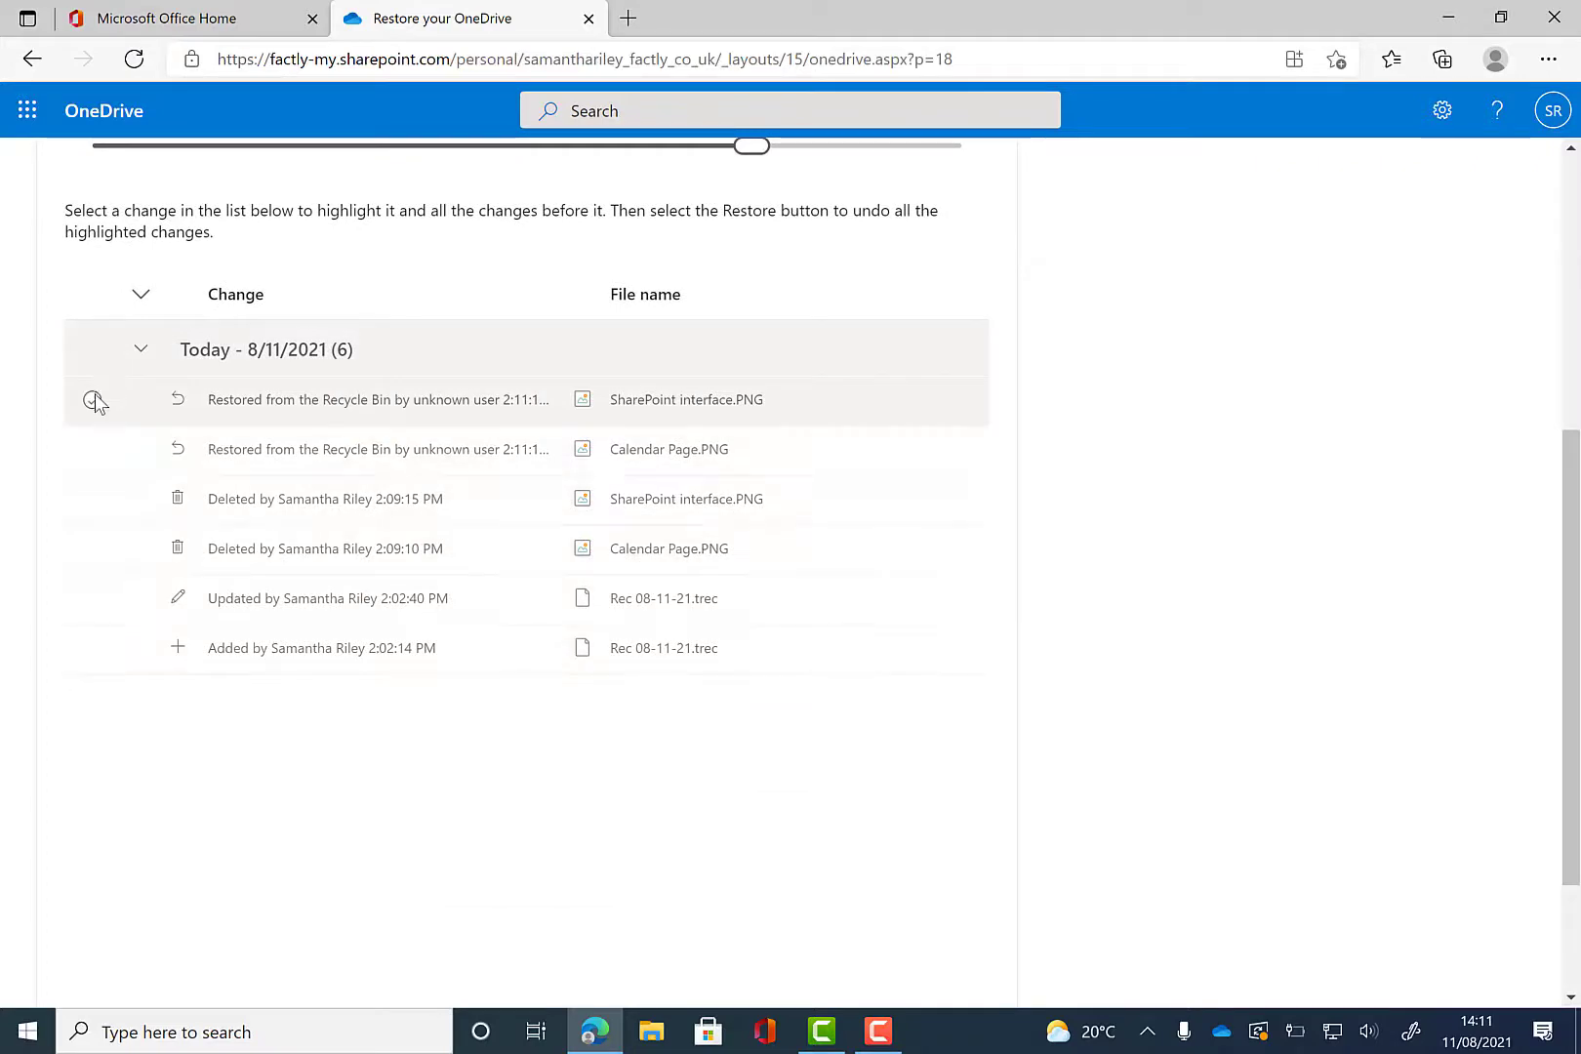
# - Mark the newest changes, including the Calendar Page.PNG deletion and the 2:02:40 PM update, for rollback
pyautogui.click(92, 449)
pyautogui.click(92, 499)
pyautogui.click(92, 548)
pyautogui.click(92, 598)
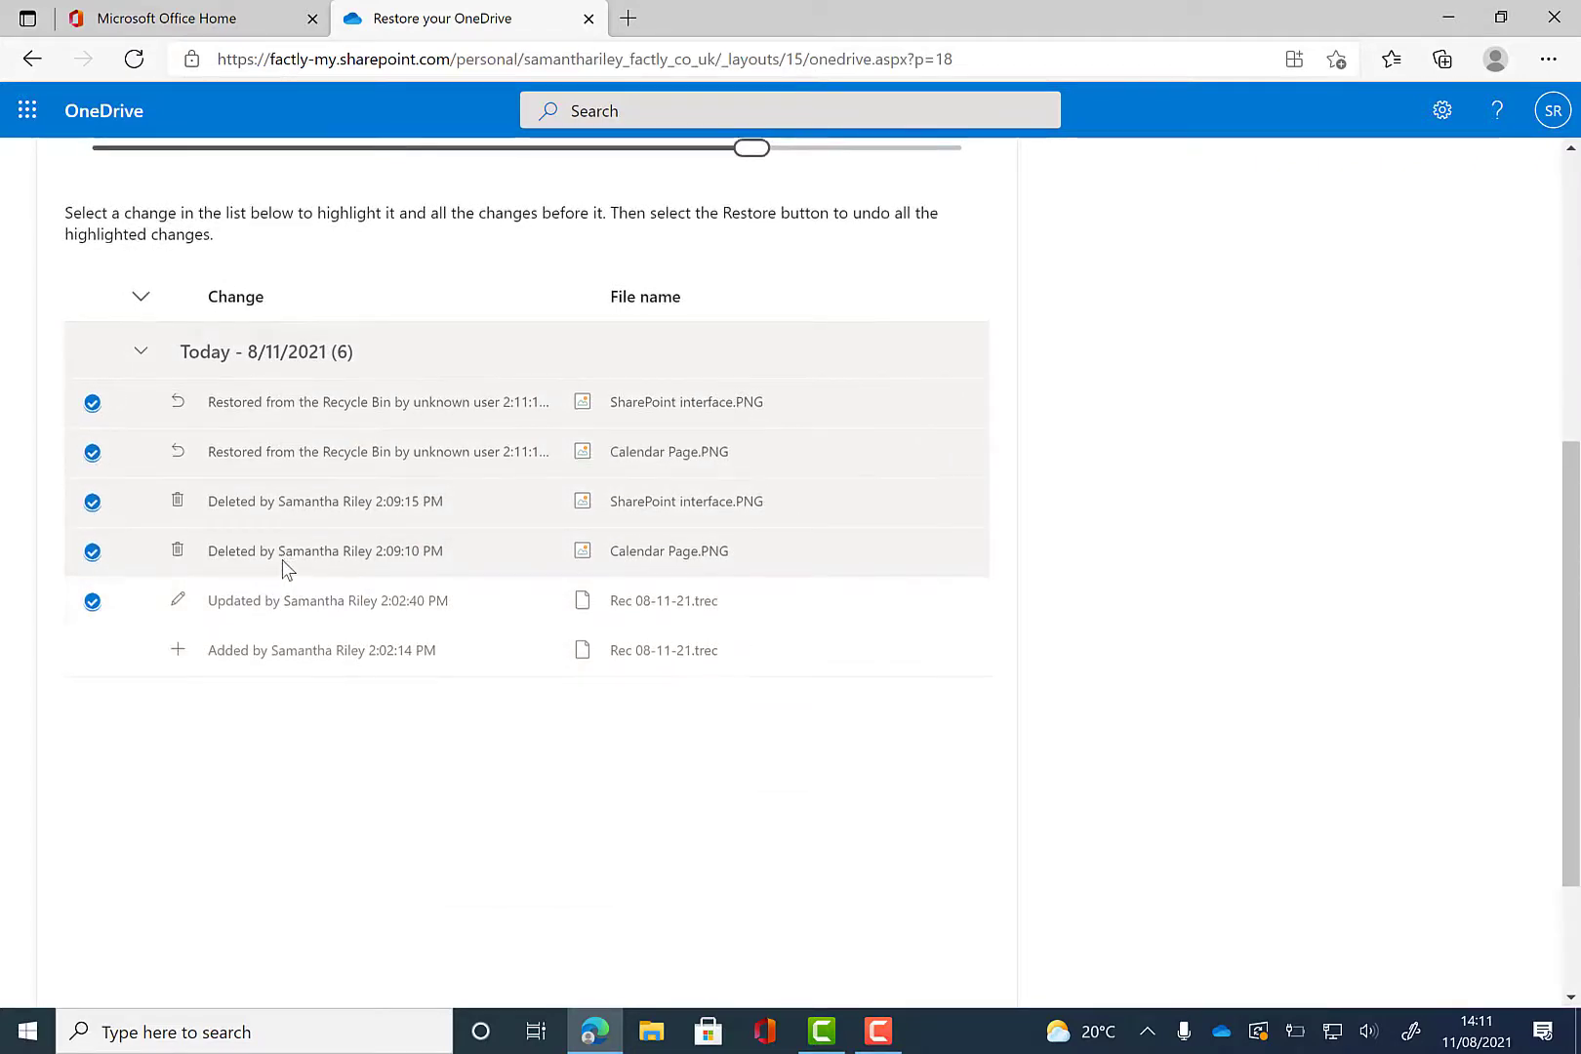
pyautogui.scroll(3, 282, 565)
pyautogui.scroll(2, 282, 561)
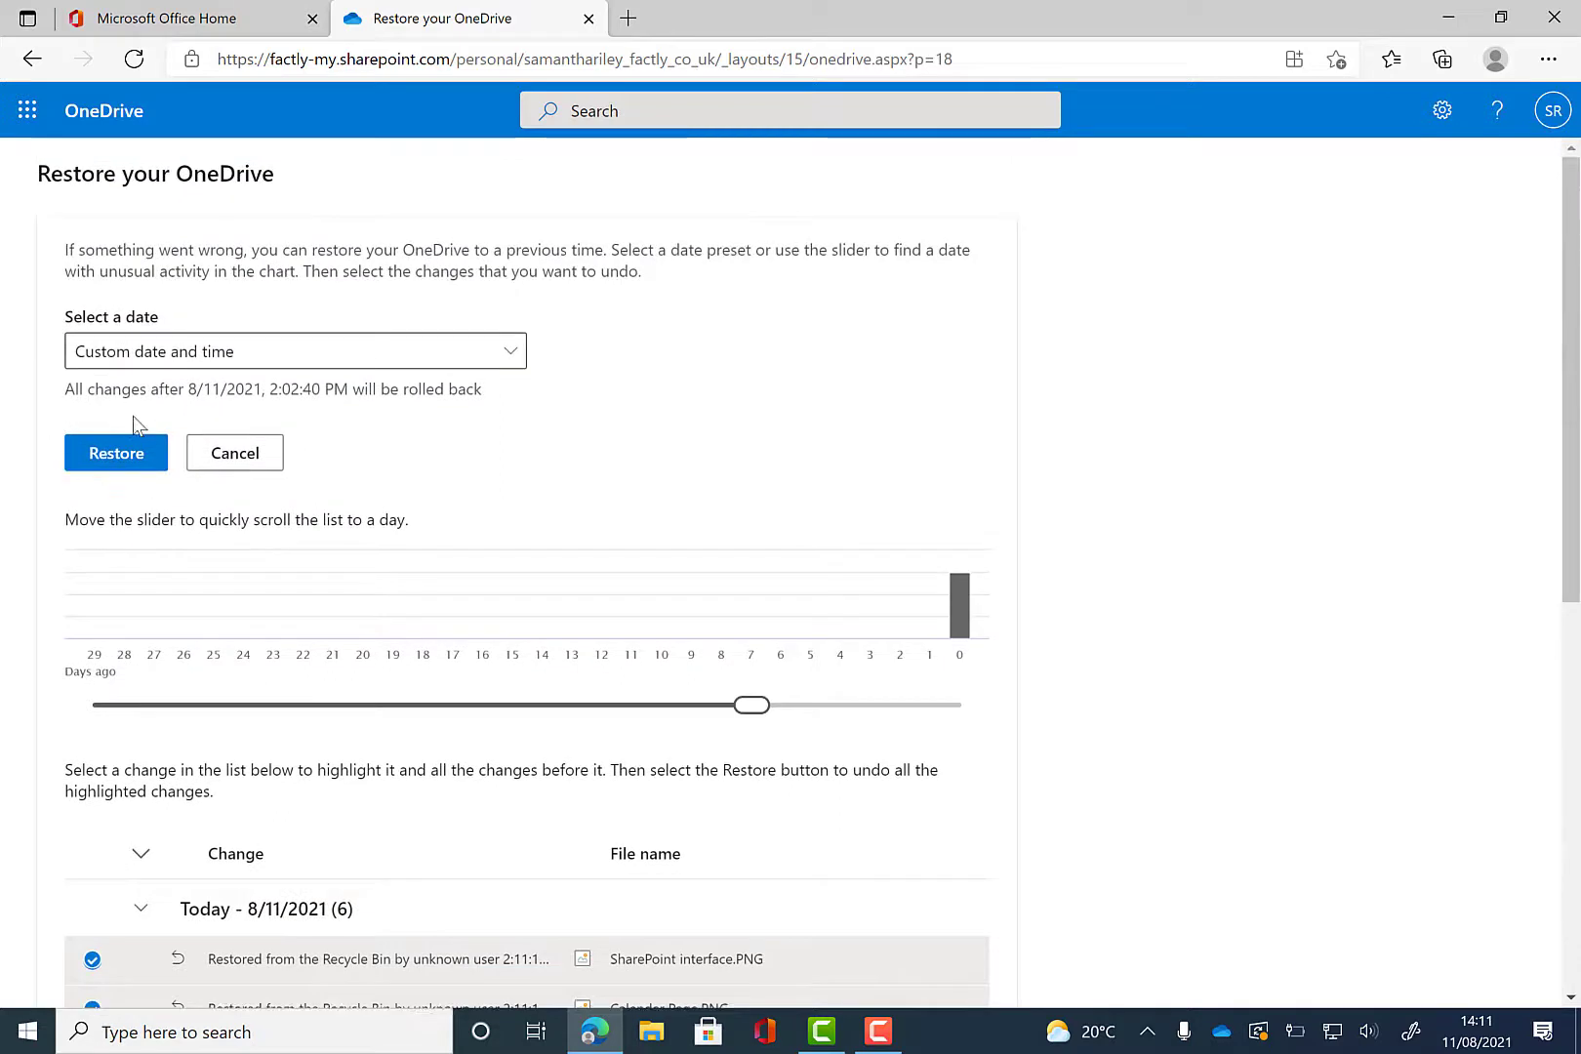